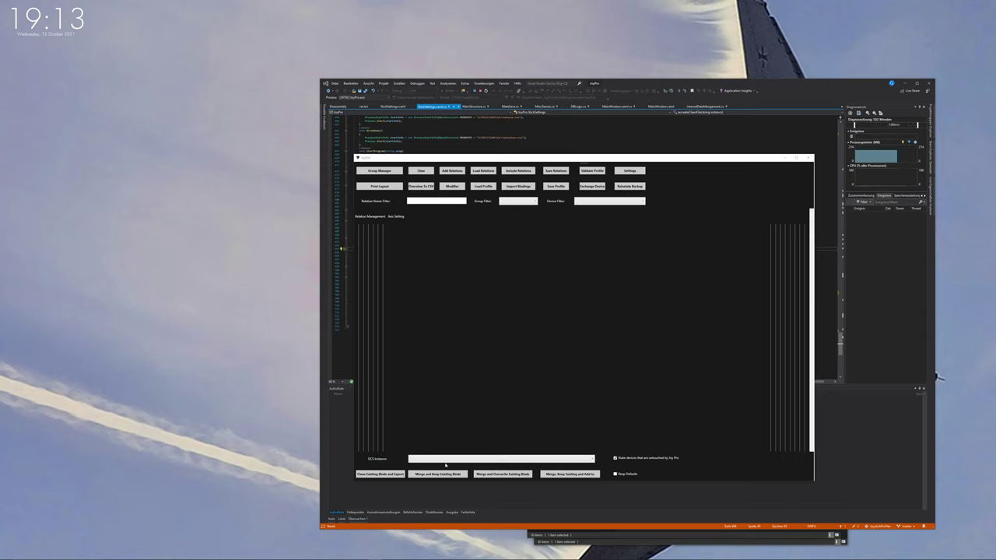
Choose the DCS.openbeta folder as the DCS instance and start the DCS ID database refresh from the settings, confirming it.
click(501, 459)
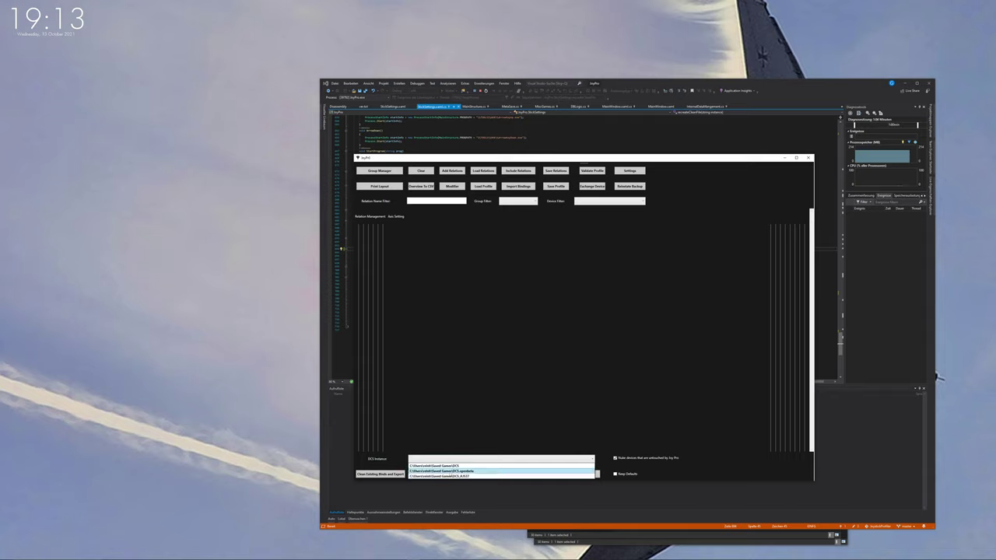
click(459, 470)
click(630, 170)
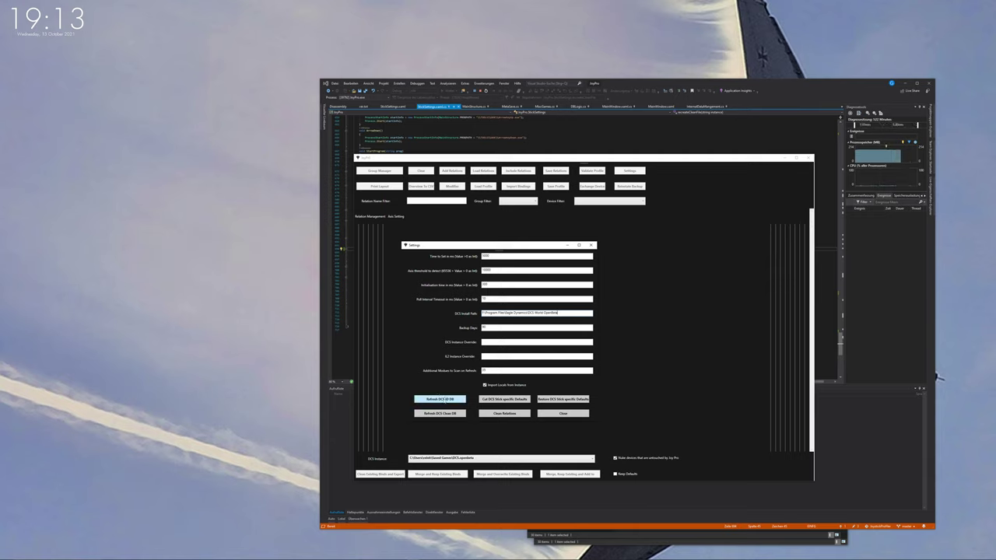
click(439, 399)
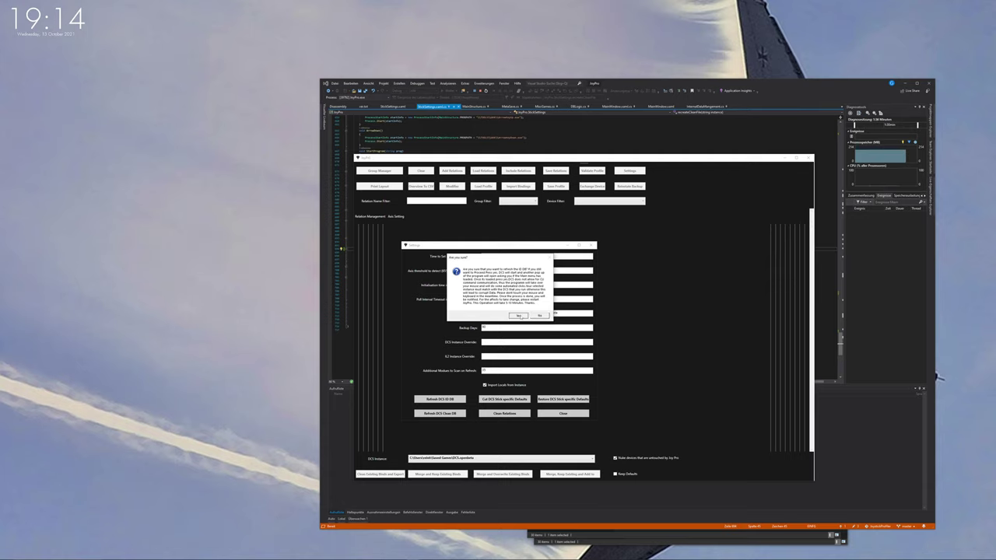
click(518, 315)
Move the main-menu prompt clear of the game window, confirm it, and show the control options in Digital Combat Simulator.
drag(501, 273, 282, 484)
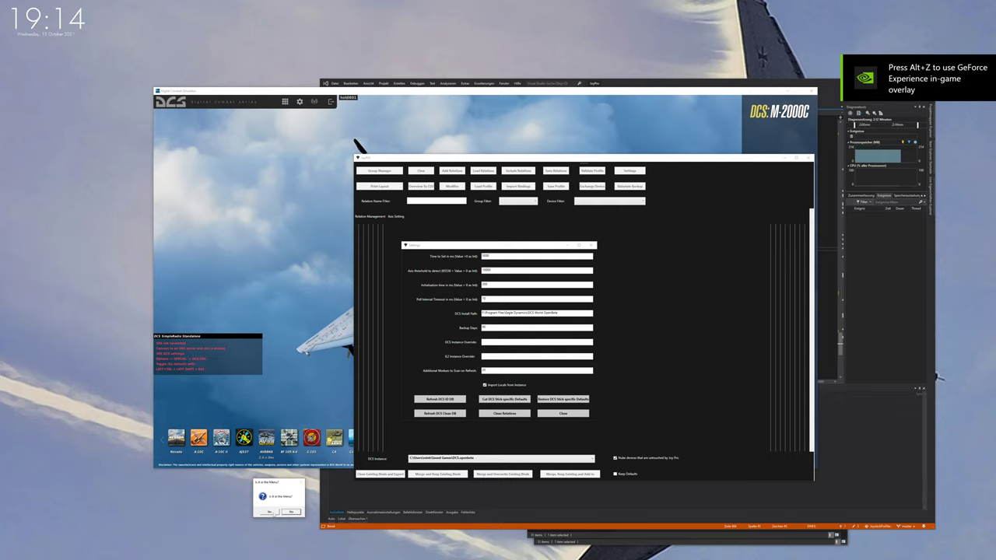
click(268, 511)
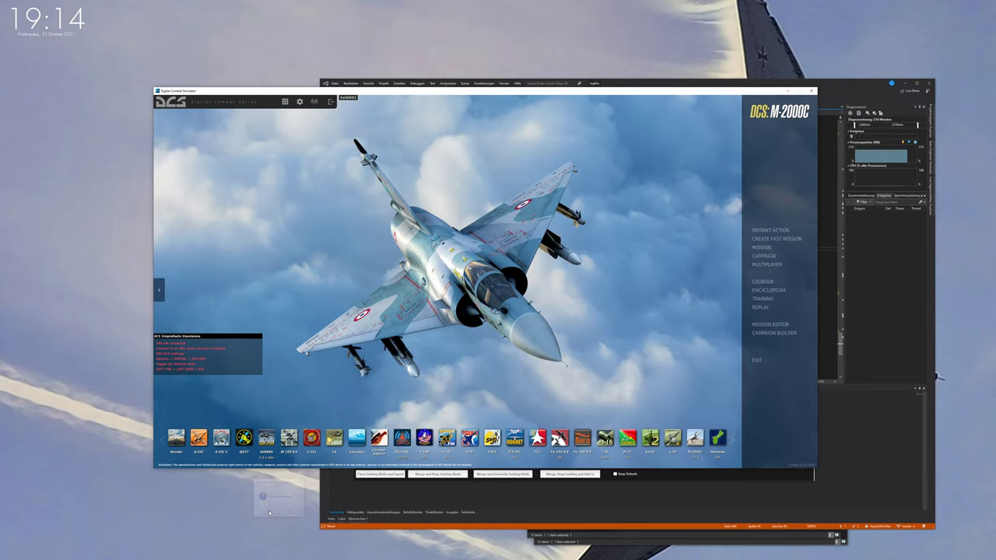
click(299, 102)
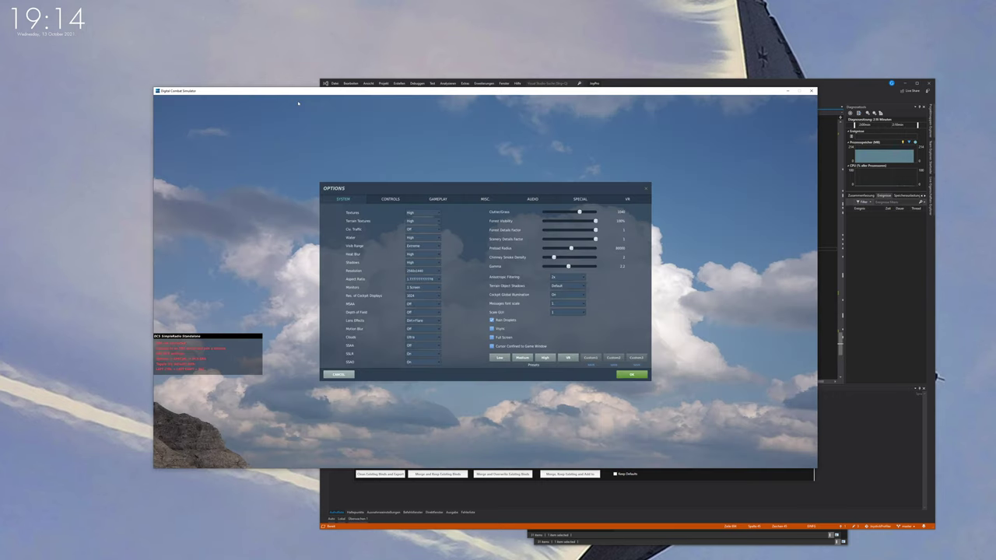
click(390, 198)
Make HTML control listings for the categories from UI Layer through the A-10 profiles, including A-10C II Game, A-10C II Real and A-10C Real.
click(343, 209)
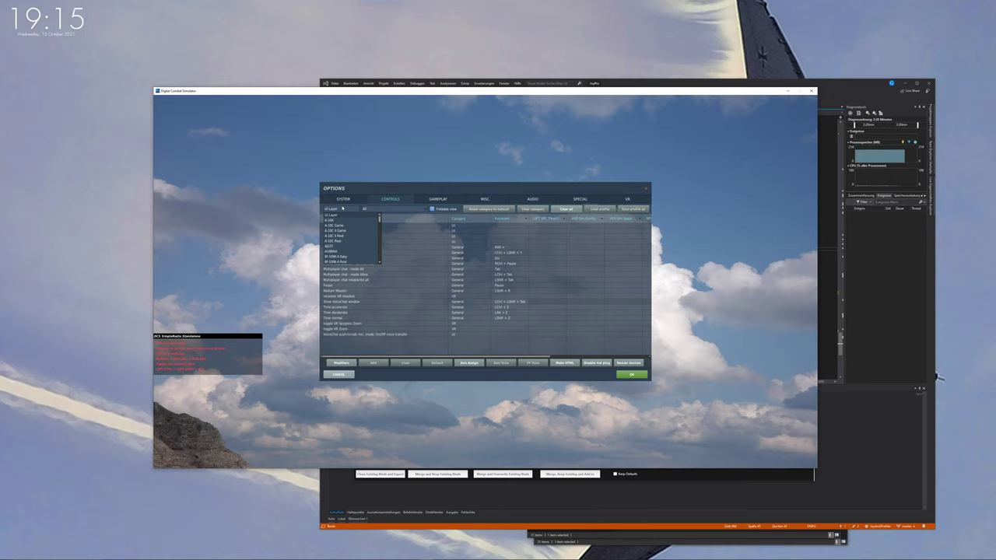
click(565, 362)
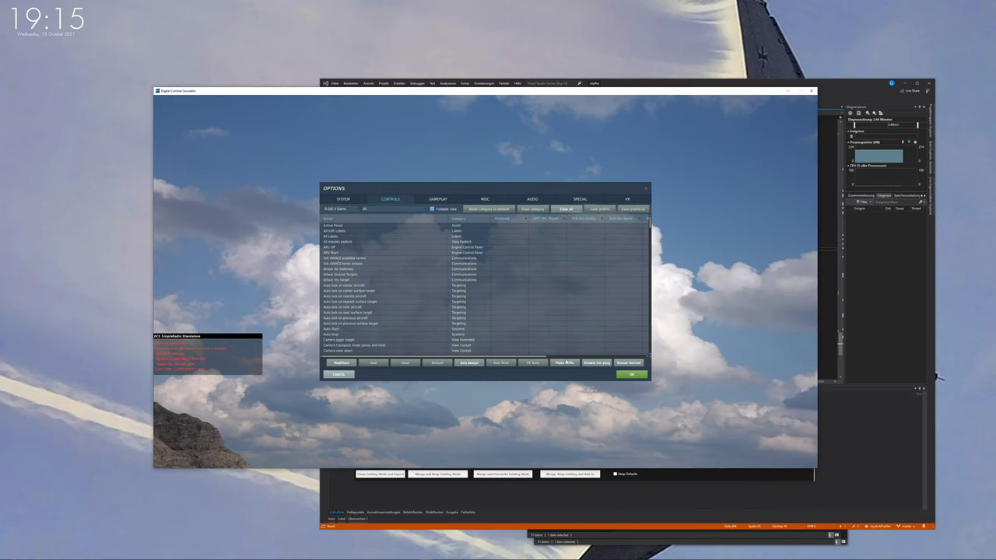
click(343, 209)
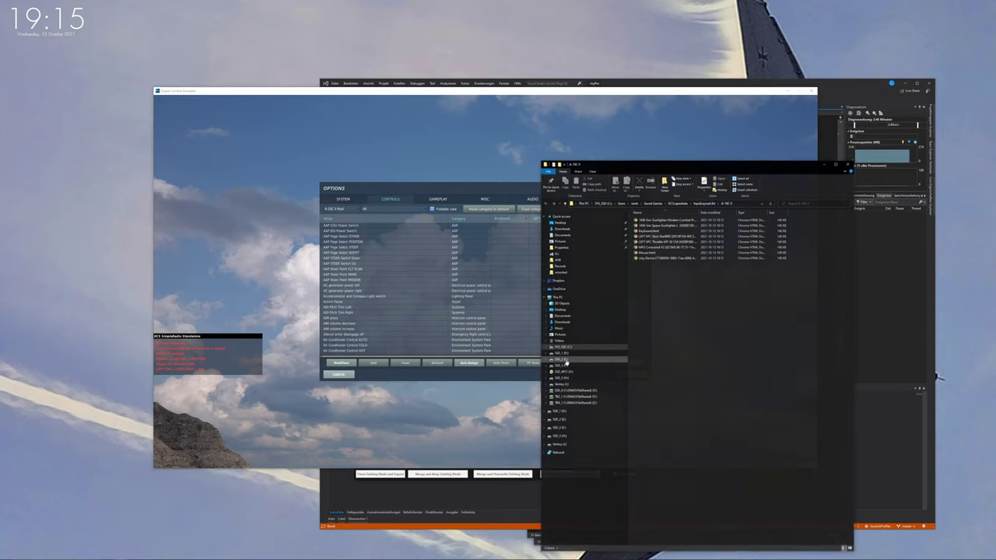
click(343, 208)
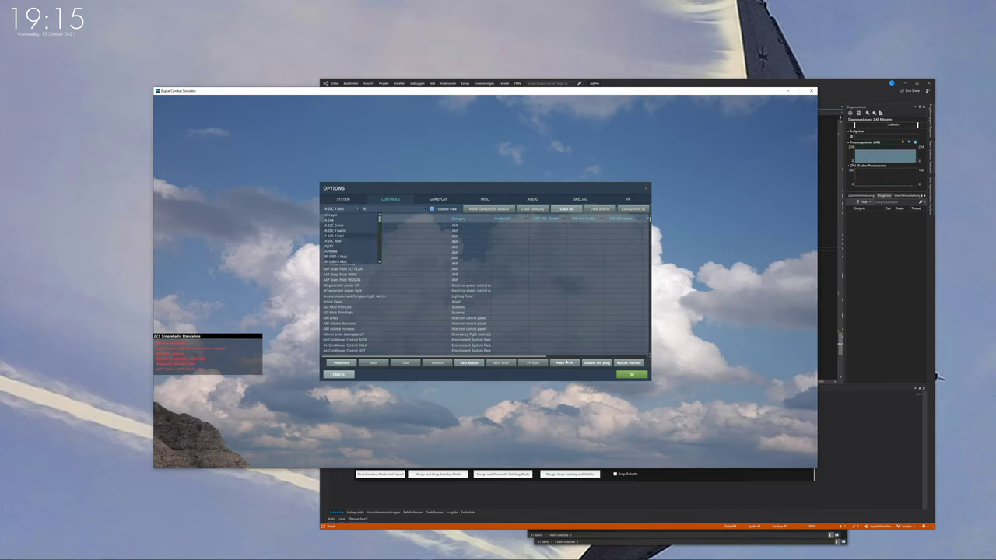
click(334, 241)
click(566, 362)
key(alt+F4)
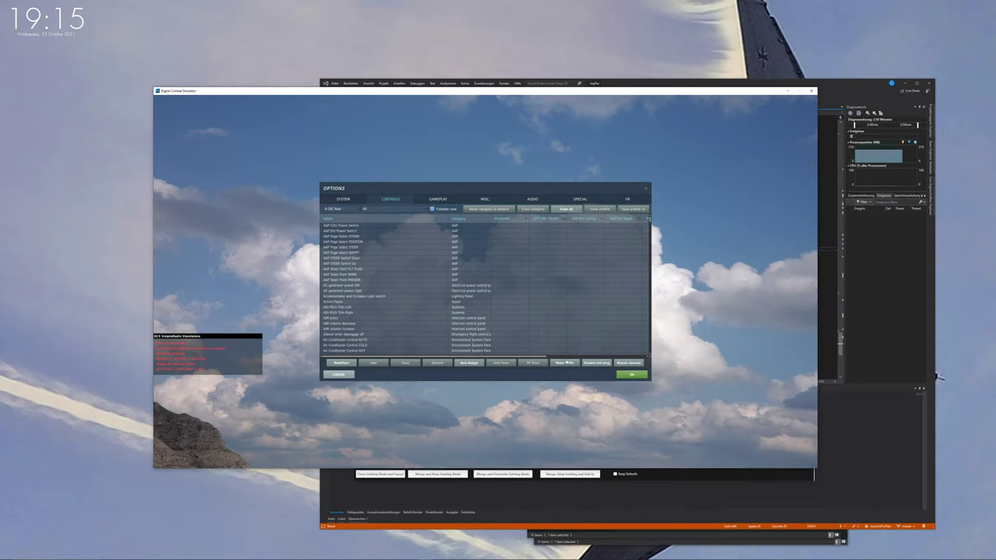
Make HTML control listings for the AJS37 and AV8BNA aircraft.
click(342, 209)
click(329, 245)
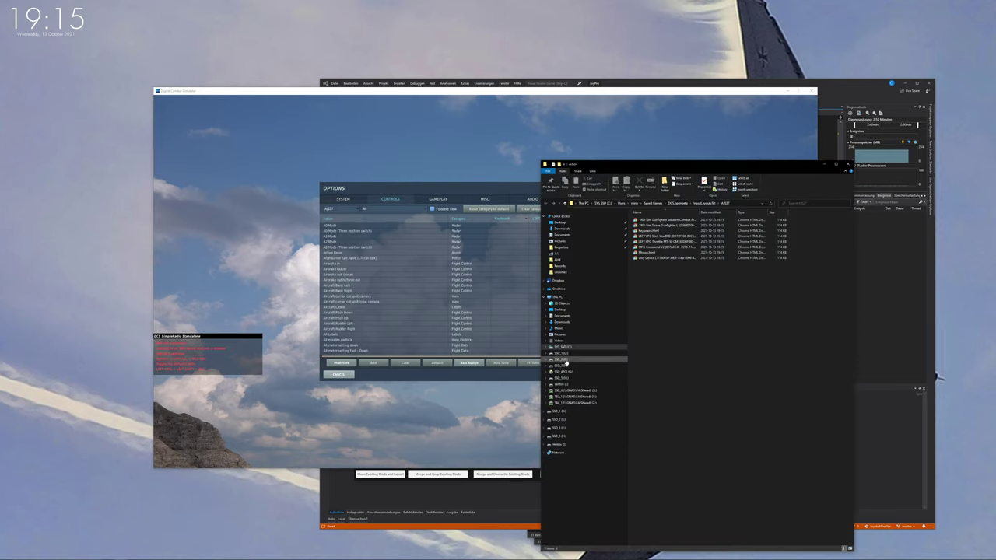
click(342, 208)
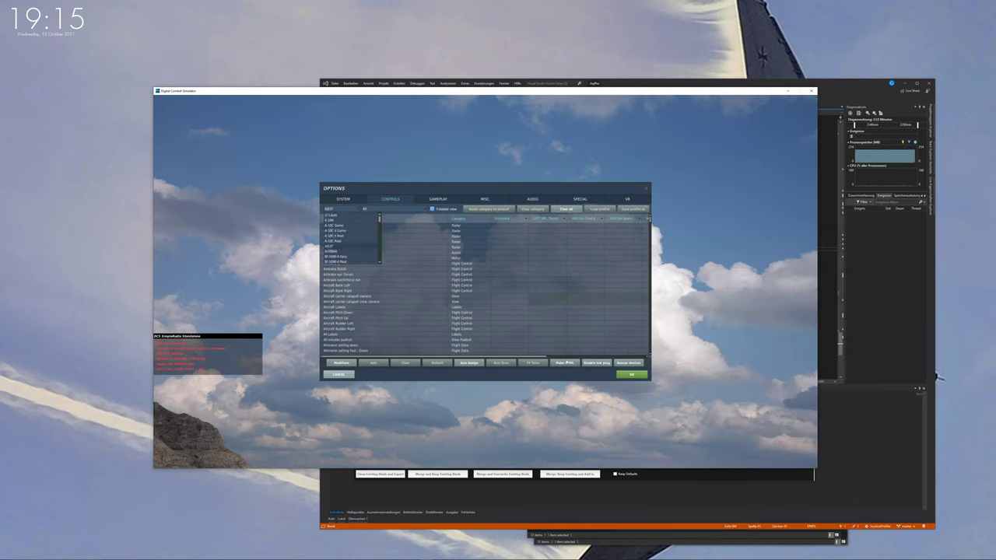
click(331, 252)
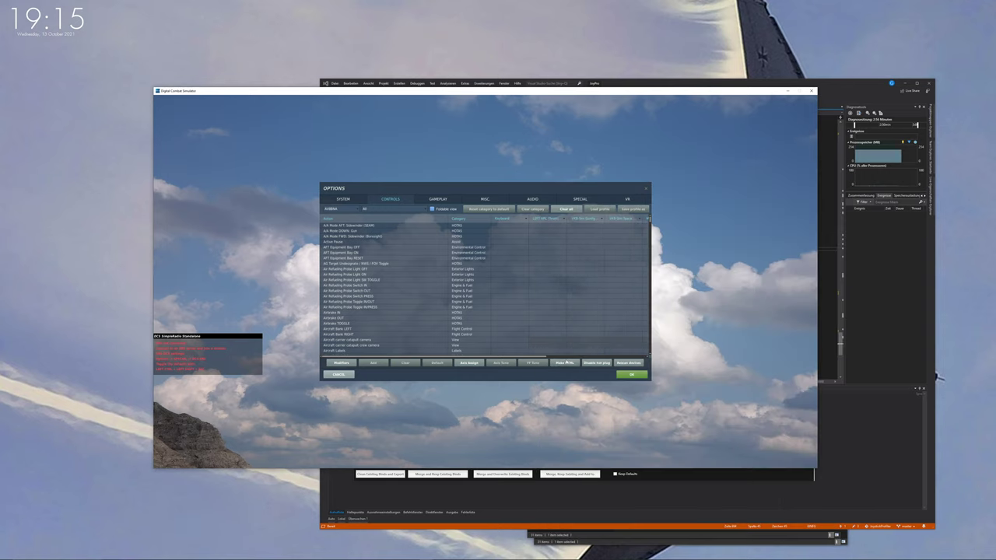
Make HTML control listings for the Bf 109K-4 Easy and Bf 109K-4 Real profiles.
click(343, 209)
click(336, 256)
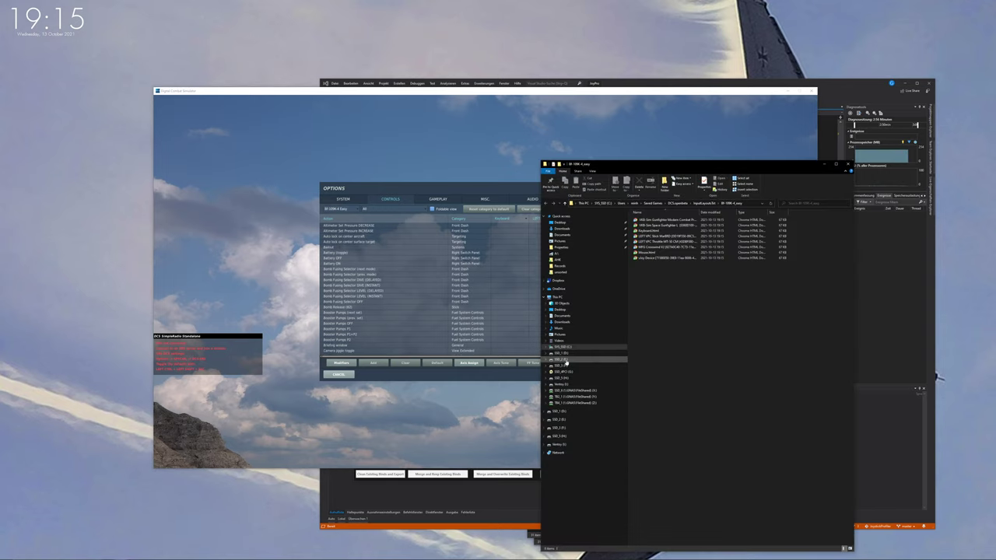
click(342, 208)
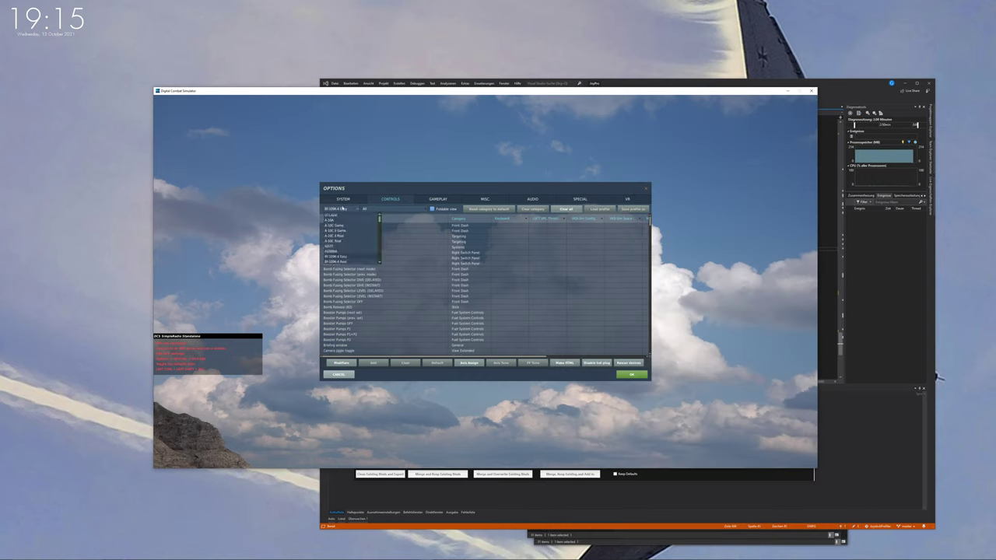
key(Down)
key(Return)
click(566, 362)
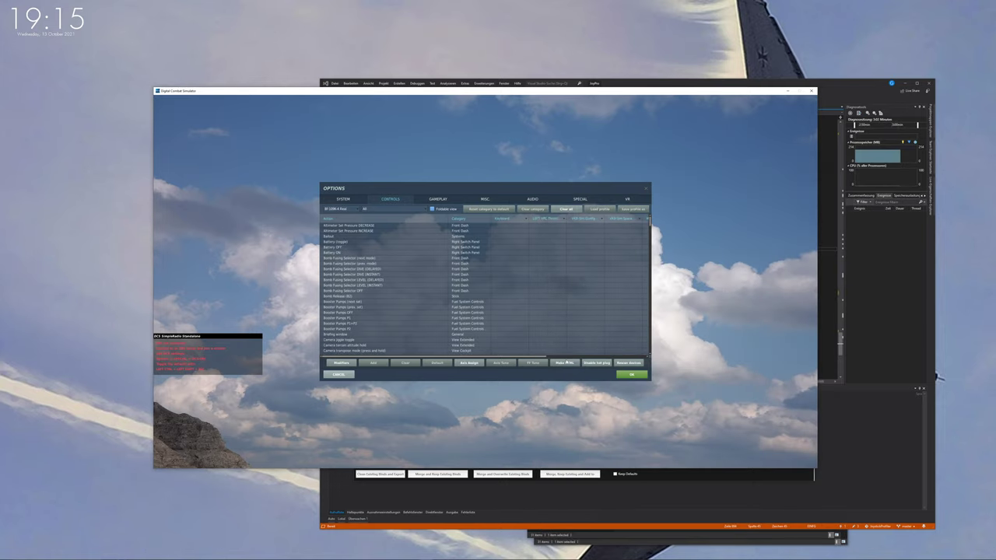
Make HTML control listings for the C-101CC and C-101EB aircraft.
click(343, 209)
key(Down)
key(Return)
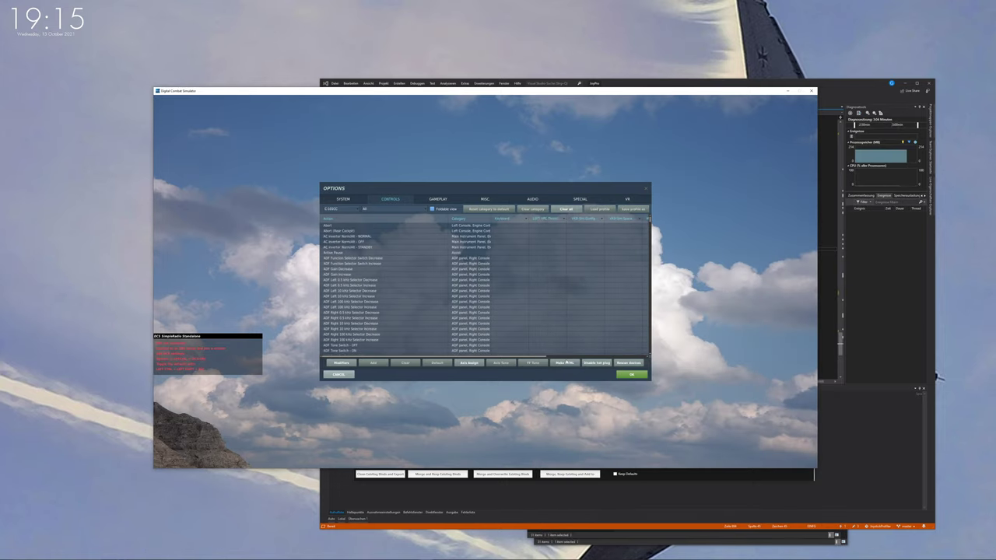
click(566, 362)
click(343, 208)
key(Down)
key(Return)
click(566, 362)
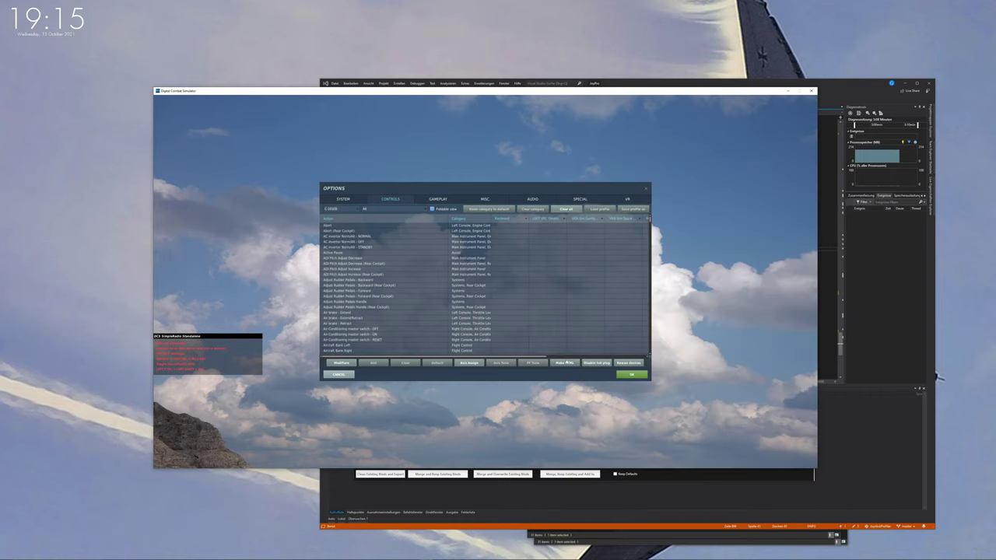
Make HTML control listings for Christen Eagle II and Combined Arms.
click(342, 208)
key(Down)
key(Return)
click(567, 362)
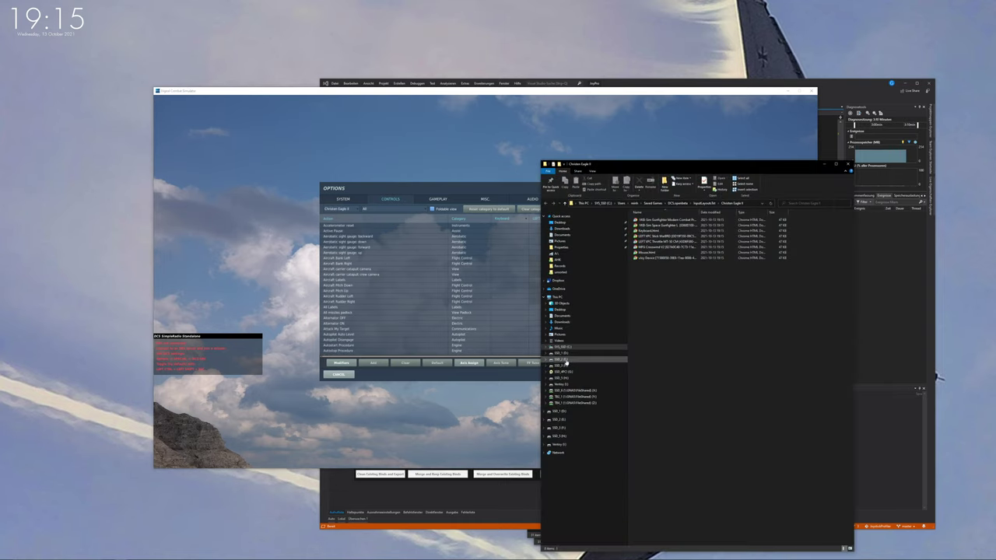
click(343, 208)
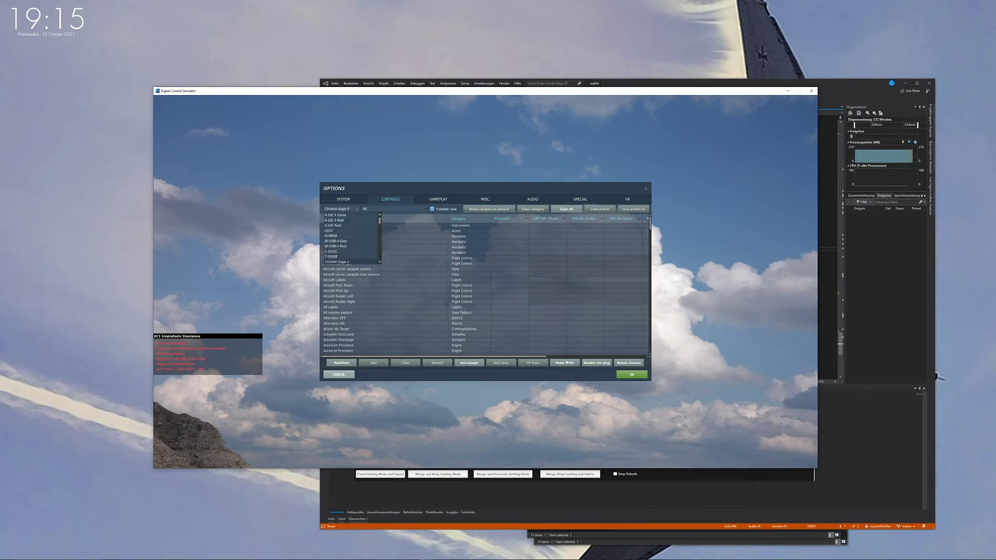
key(Down)
key(Return)
click(567, 362)
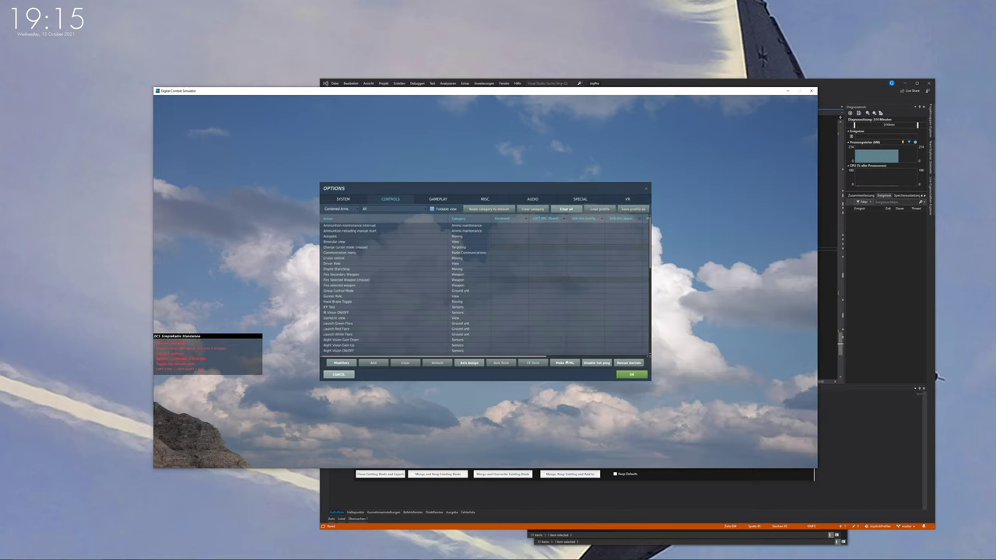
Make HTML control listings for the F-14 Pilot and F-14 RIO positions.
click(342, 208)
key(Down)
key(Return)
click(566, 362)
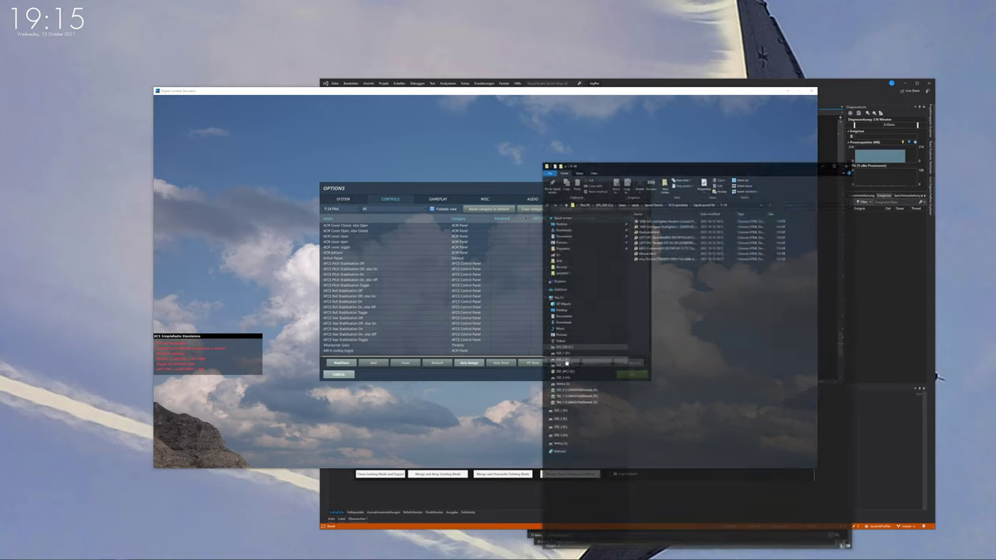
click(342, 208)
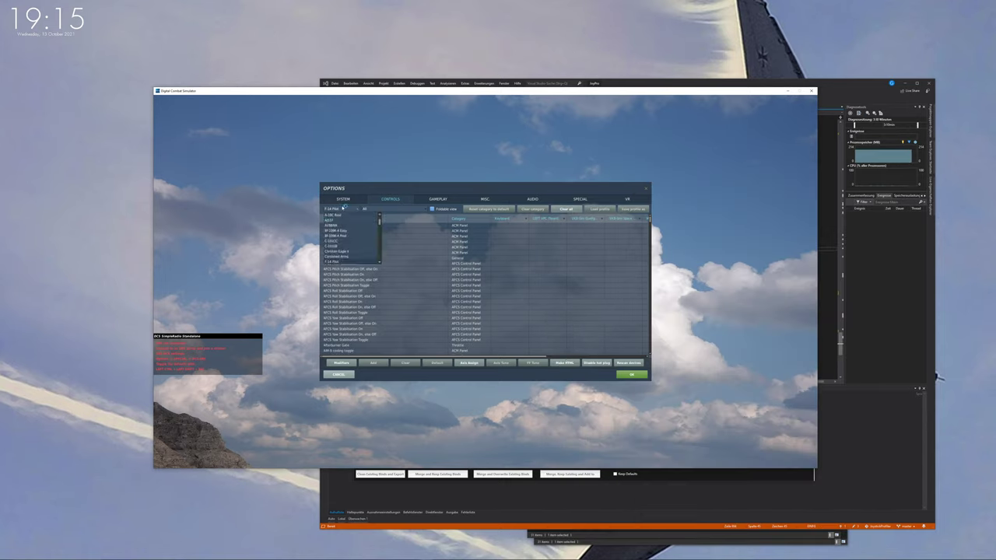
key(Down)
key(Return)
click(567, 362)
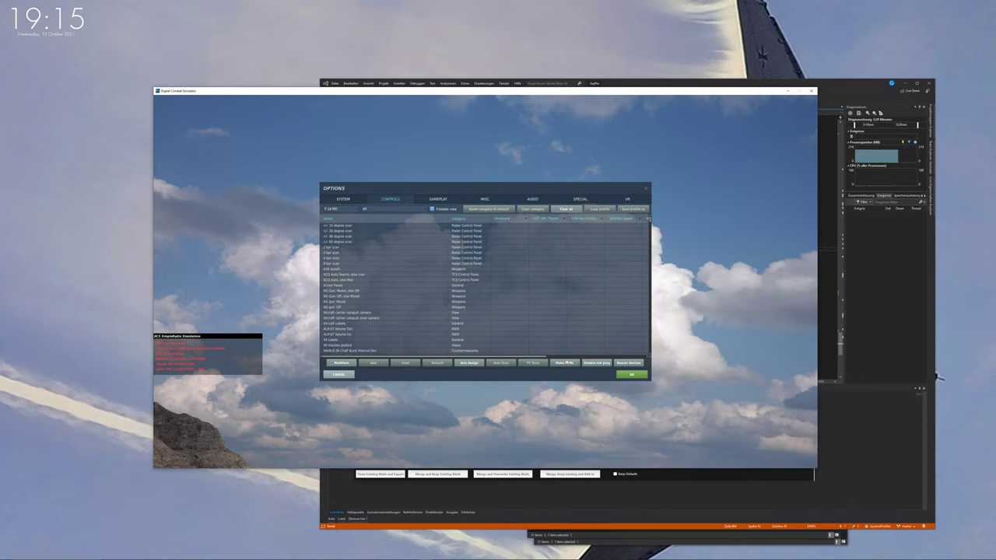
Make the HTML control listing for the F-15C.
click(343, 209)
key(Down)
key(Return)
click(567, 362)
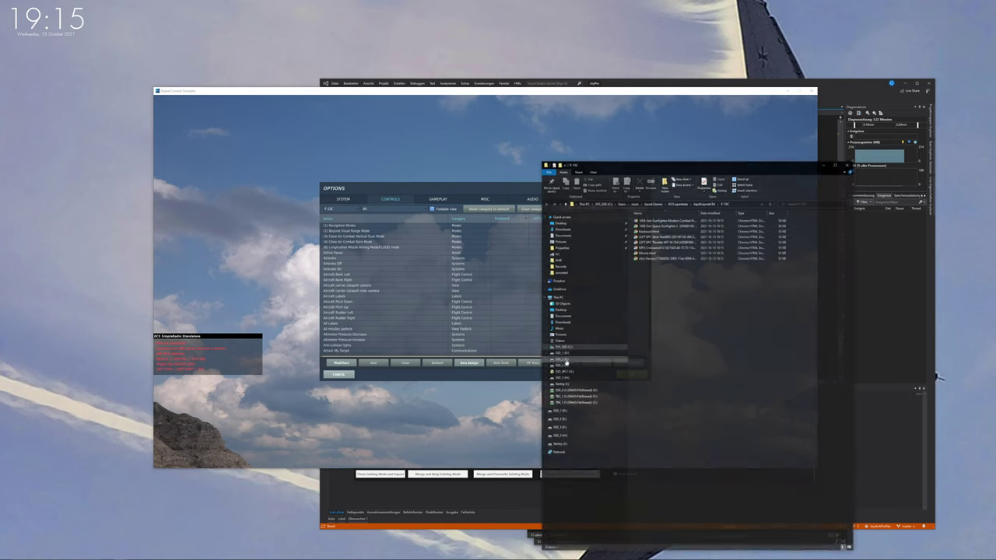
Make HTML control listings for the F-16C Sim and F-16C_50_easy profiles.
click(343, 209)
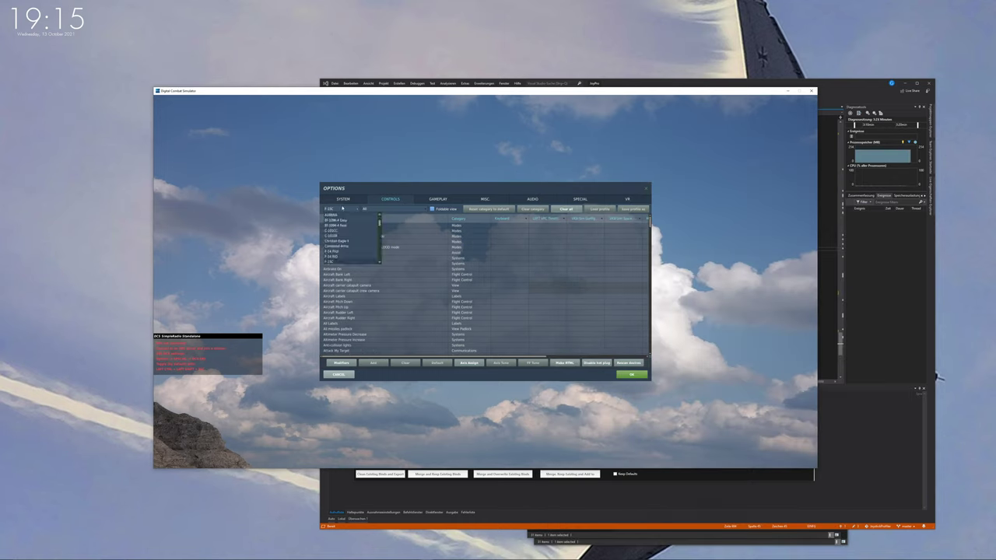
key(Down)
key(Return)
click(567, 362)
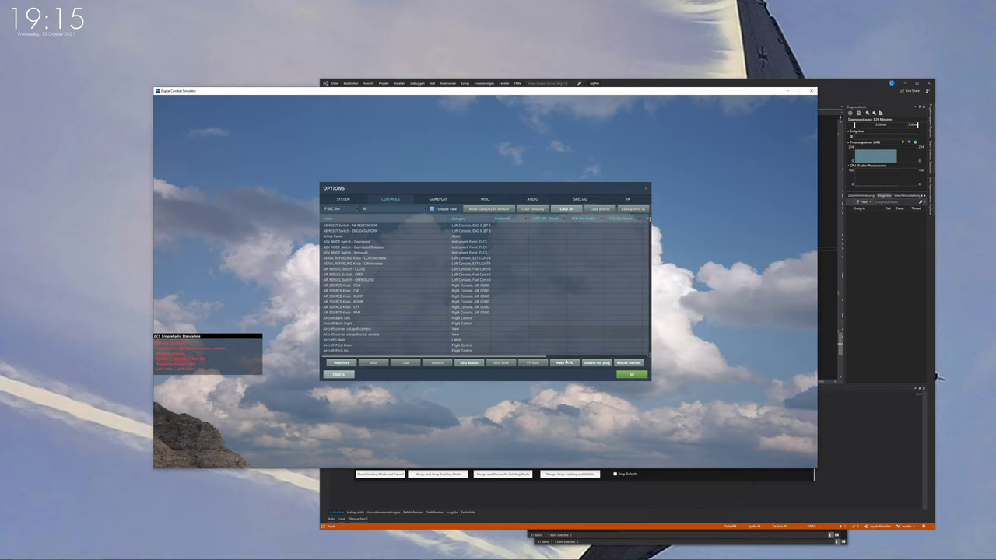
click(342, 209)
key(Down)
key(Return)
click(566, 362)
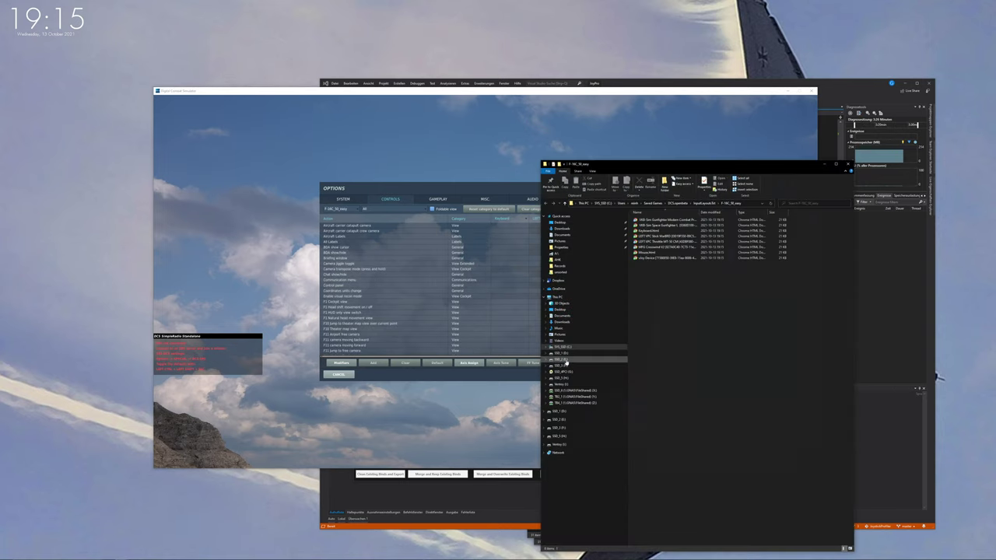
Make HTML control listings for the F-5E Easy and F-5E Real profiles, closing the opened export folder.
key(Down)
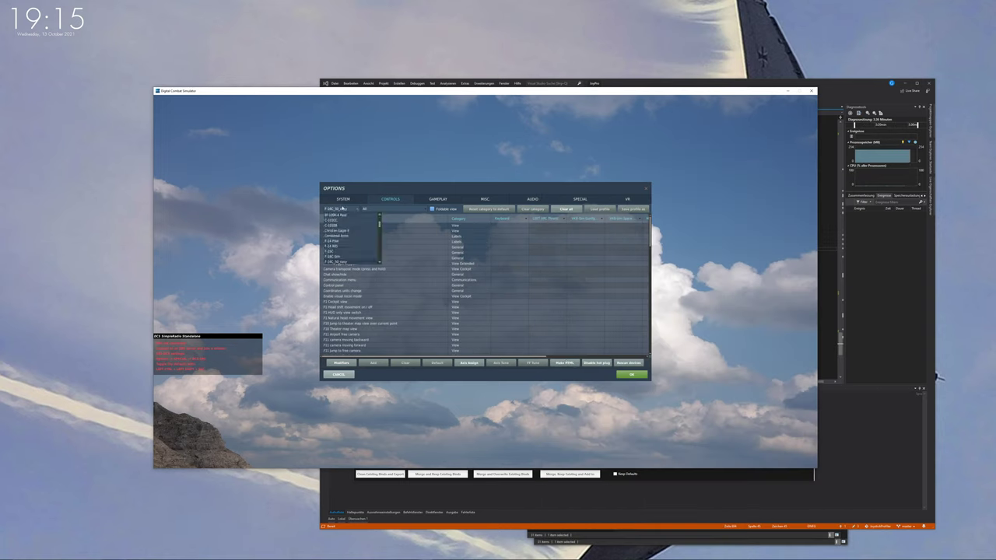
key(Return)
click(567, 362)
key(alt+F4)
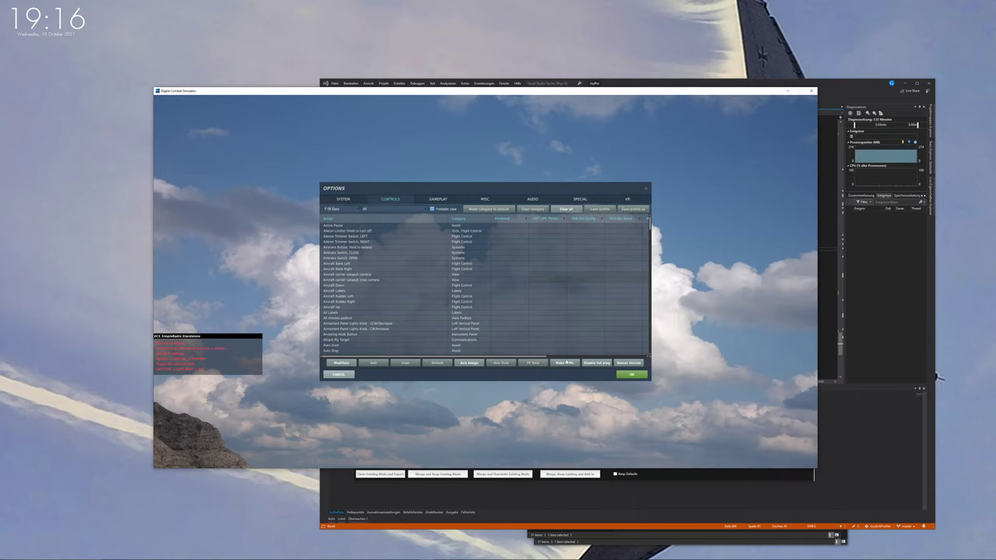
click(343, 208)
key(Down)
key(Return)
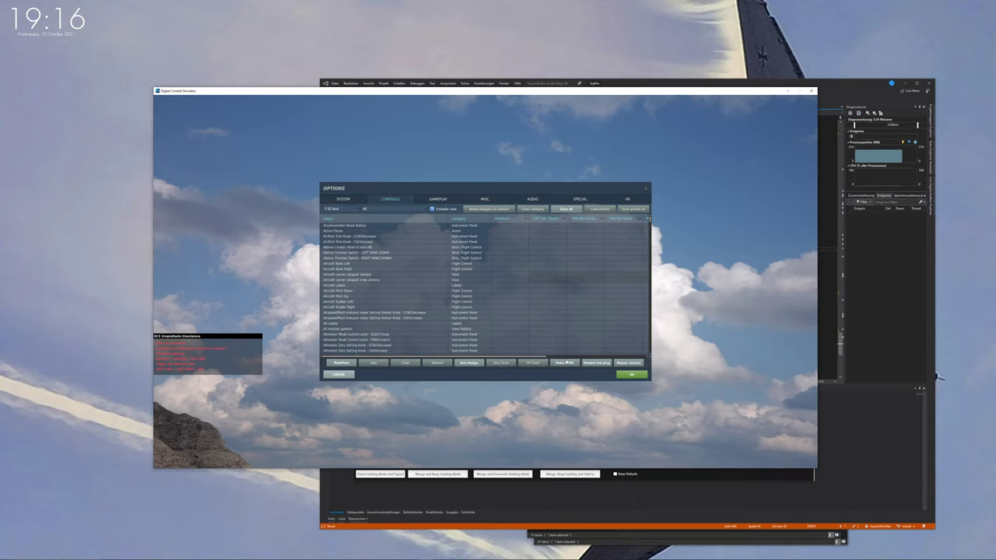
click(566, 362)
Make HTML control listings for the F-86F Easy and F-86F Real profiles.
key(Down)
key(Return)
click(567, 361)
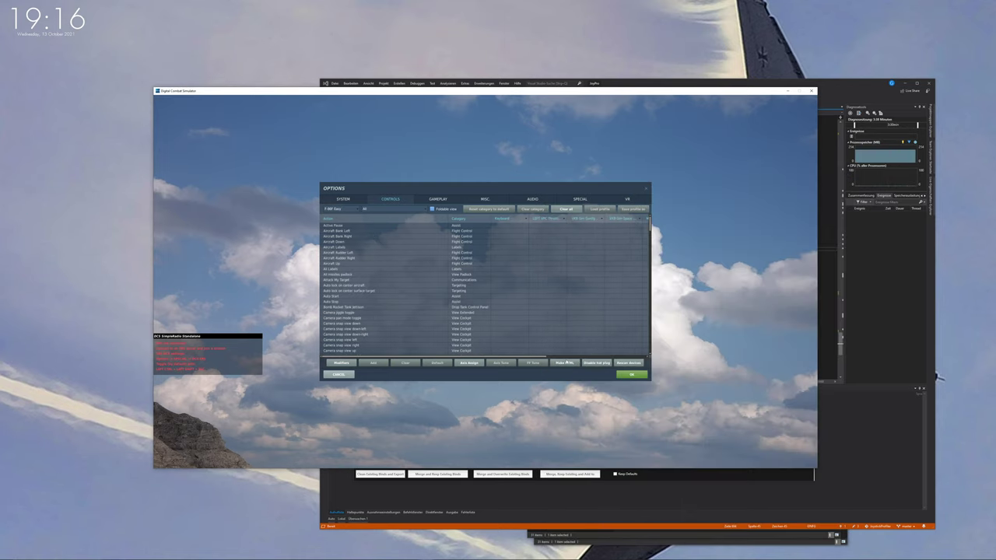
click(343, 209)
key(Down)
key(Return)
click(567, 362)
Make the HTML control listing for the F/A-18C Game profile.
click(342, 208)
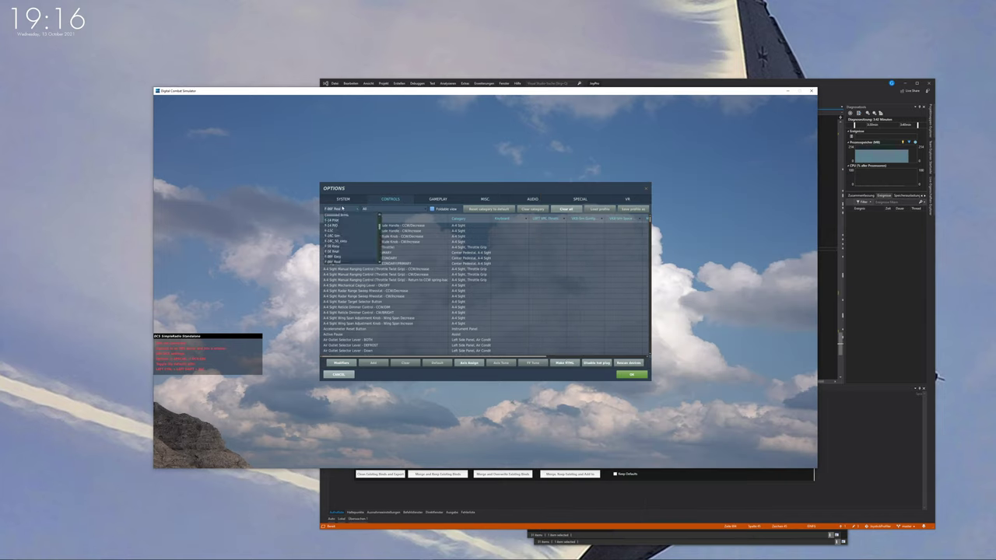
key(Down)
key(Return)
click(566, 362)
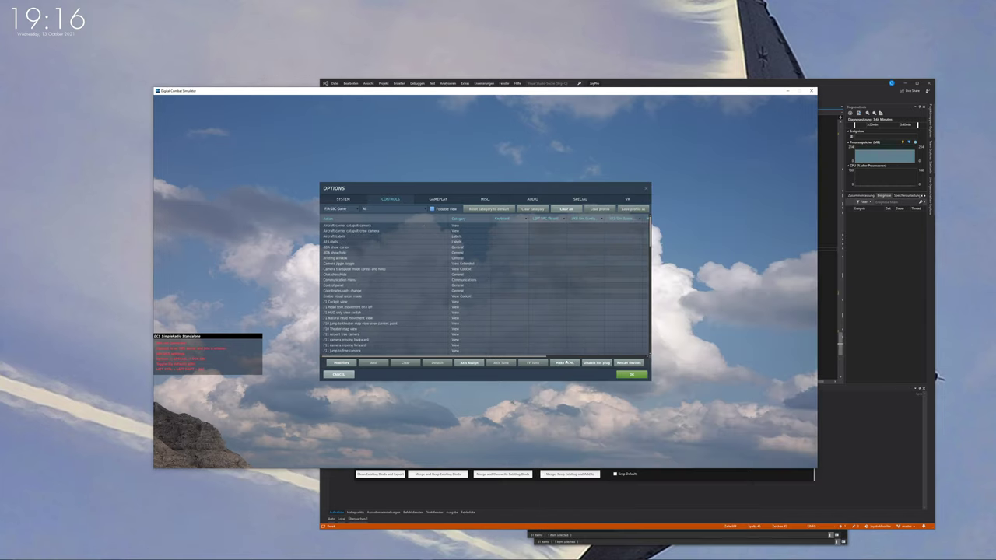
Make the HTML control listing for the F/A-18C Sim profile.
click(343, 209)
key(Down)
key(Return)
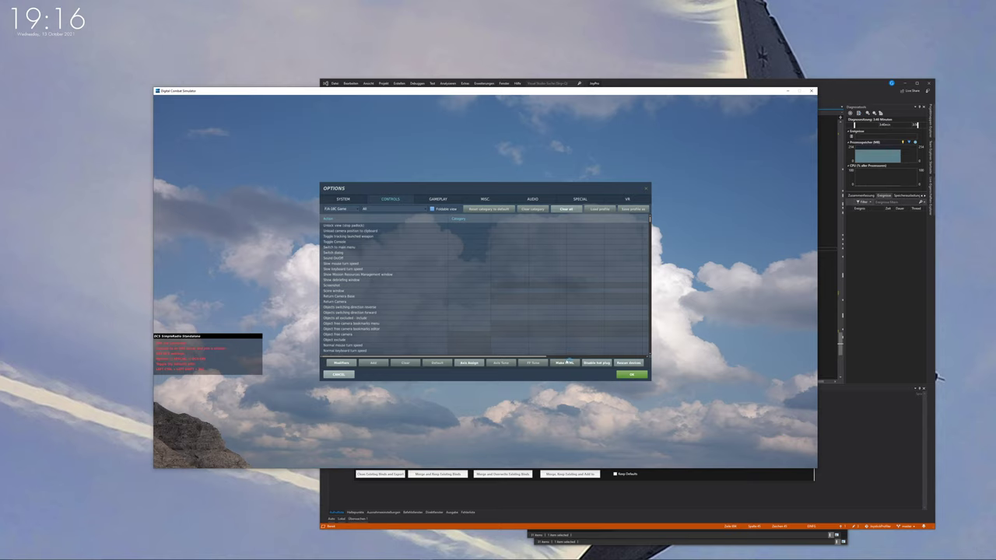
click(567, 362)
Make HTML control listings for the Fw 190 A-8 Easy and Fw 190 A-8 Real profiles.
click(343, 208)
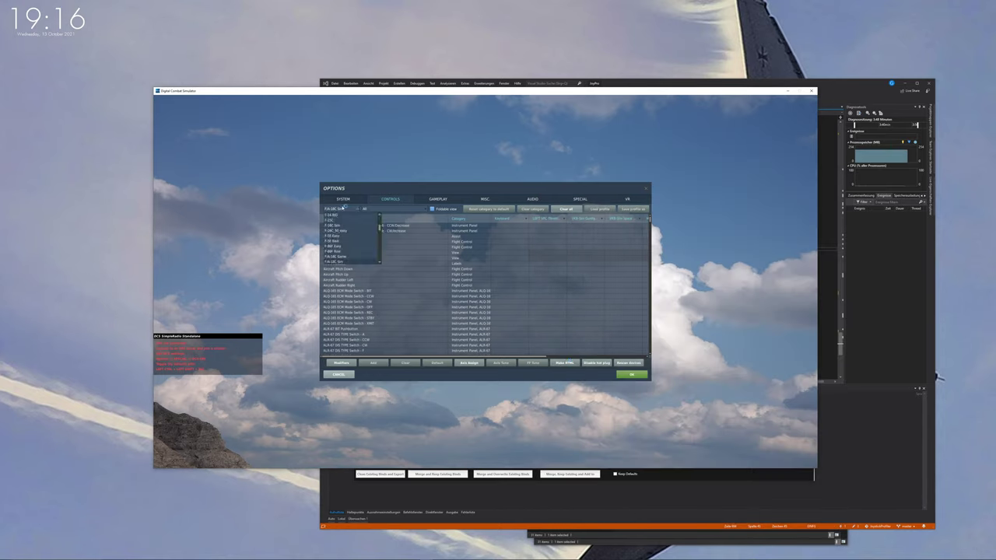
key(Down)
key(Return)
click(567, 362)
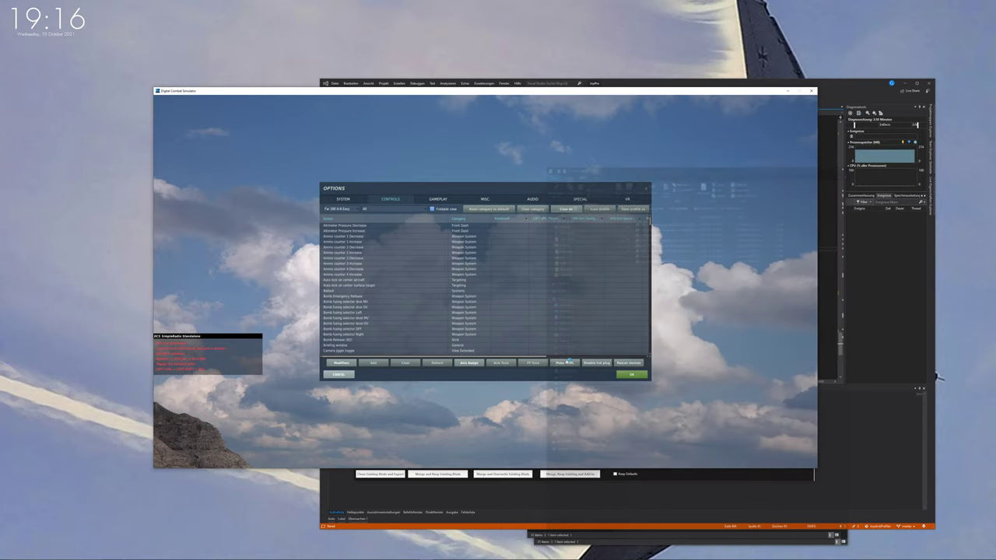
click(343, 208)
key(Down)
key(Return)
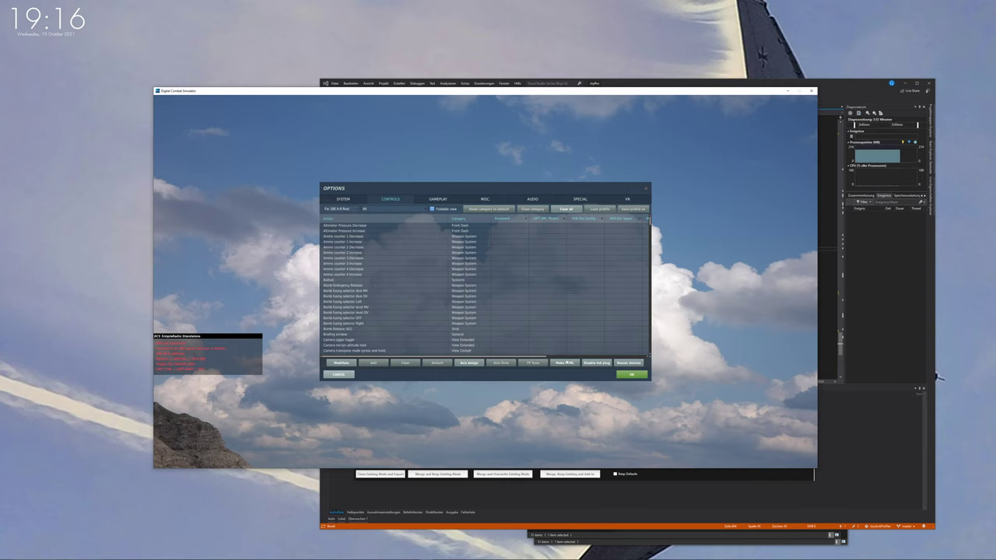
click(567, 362)
Make HTML control listings for the Fw 190 D-9 Easy and Fw 190 D-9 Real profiles, closing the opened export folder.
click(343, 209)
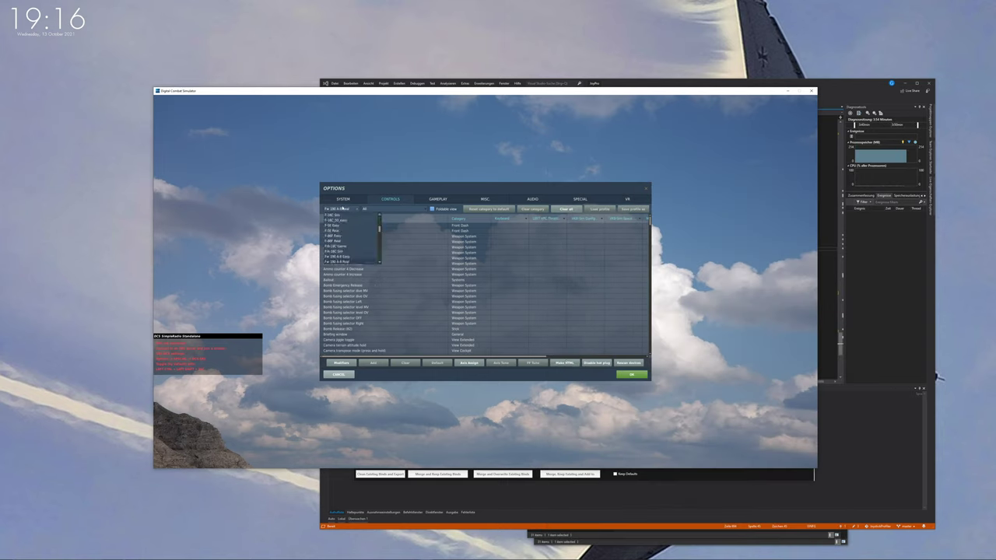
key(Down)
key(Return)
click(566, 362)
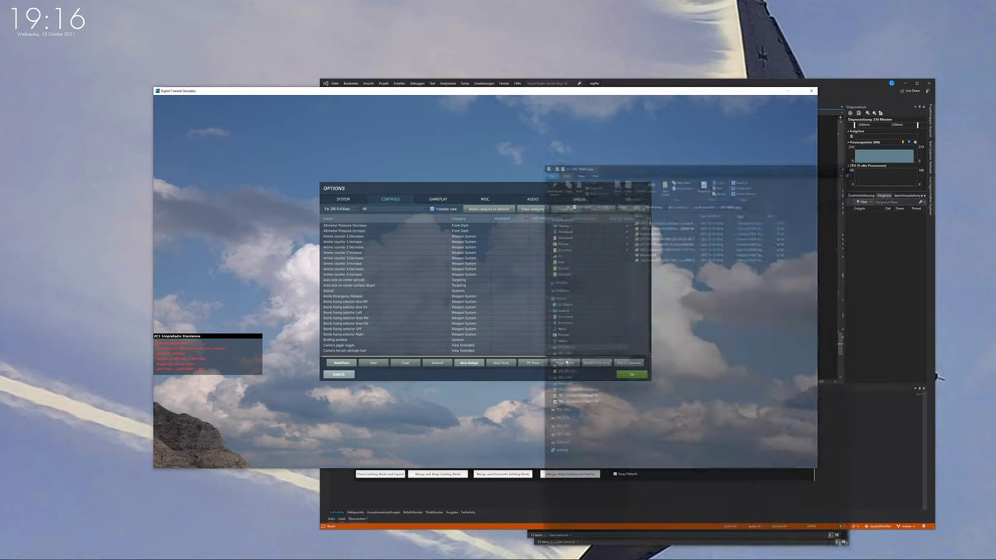
click(343, 209)
key(Down)
key(Return)
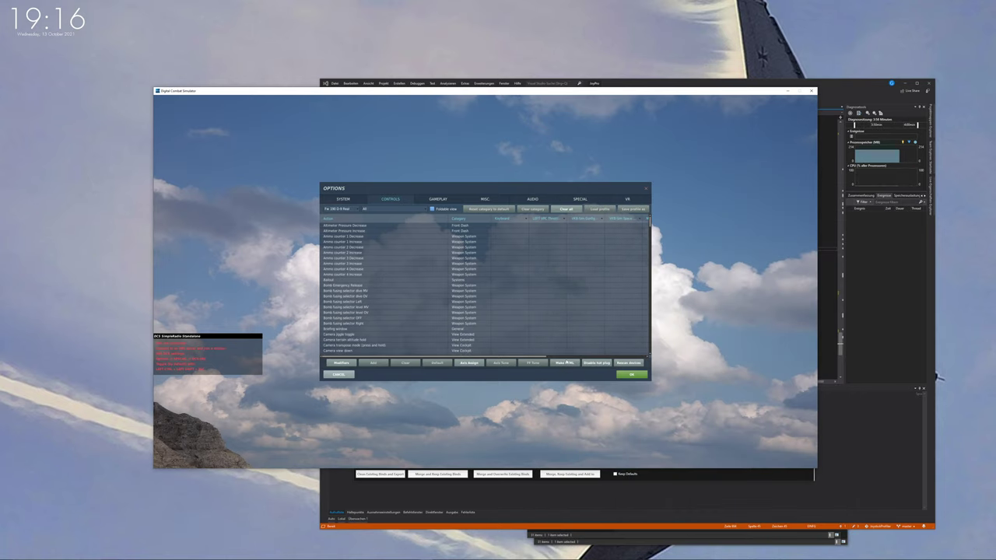
click(566, 362)
key(alt+F4)
Make HTML control listings for the General and I-16 profiles.
click(343, 210)
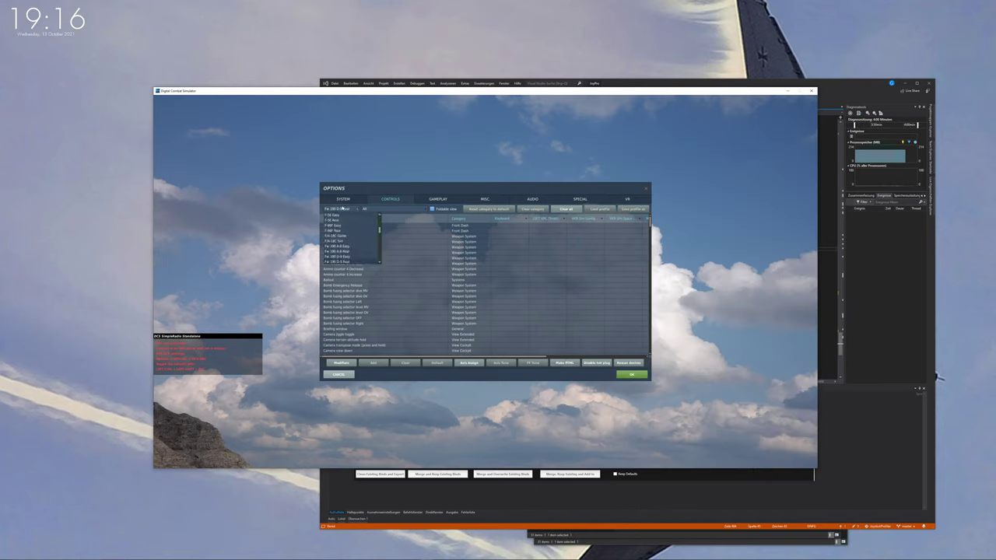
key(Down)
key(Return)
click(566, 362)
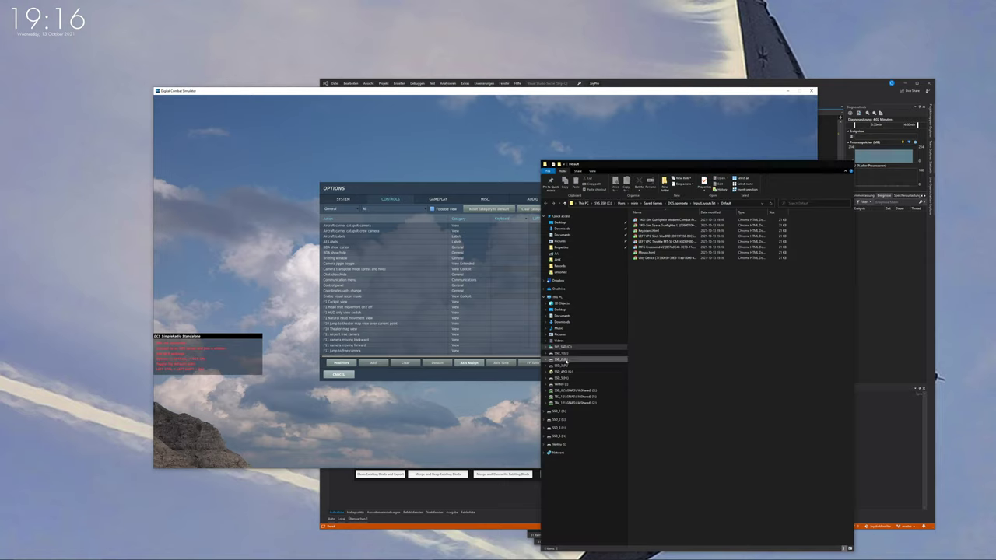
click(343, 209)
key(Down)
key(Return)
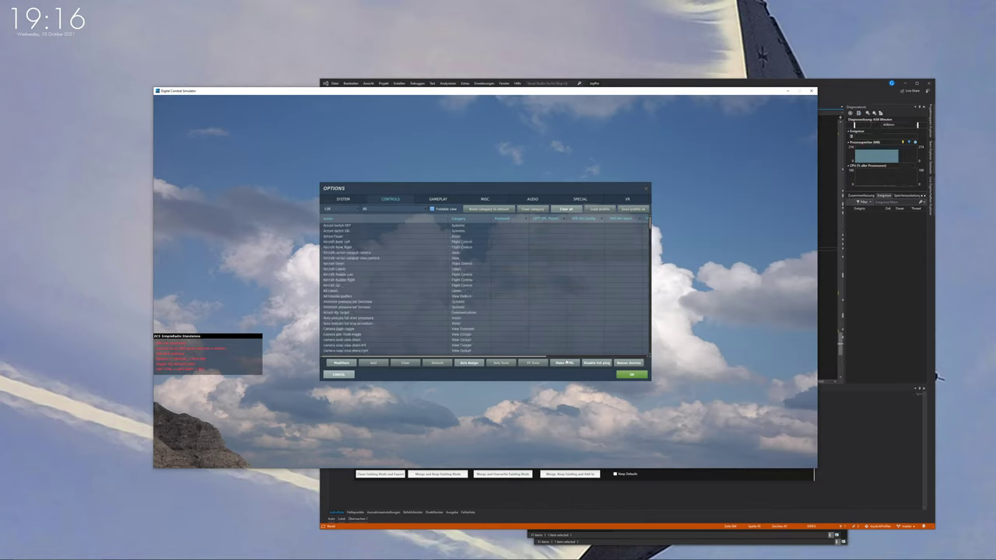
click(566, 362)
Make HTML control listings for the J-11A and JF-17 profiles.
click(344, 210)
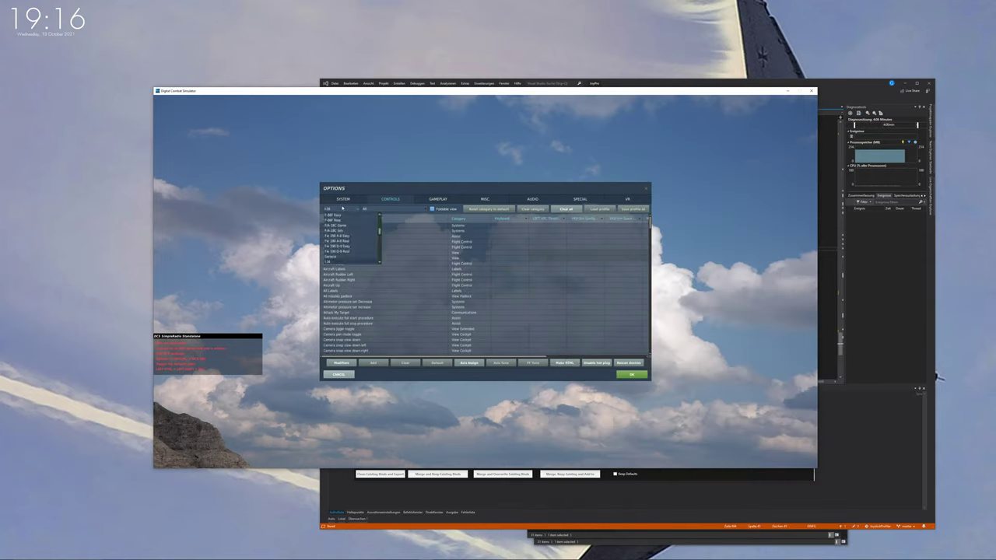
key(Down)
key(Return)
click(566, 362)
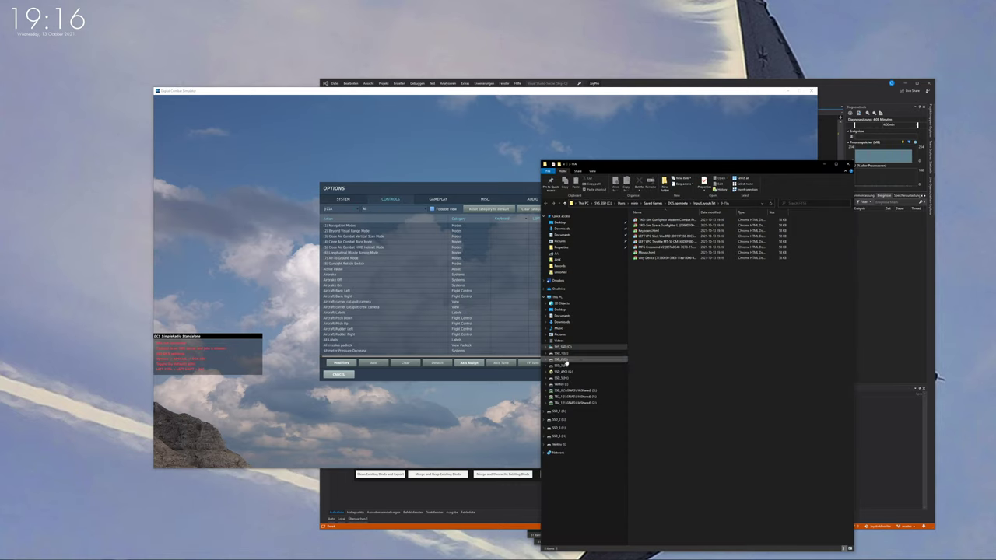
click(343, 209)
key(Down)
key(Return)
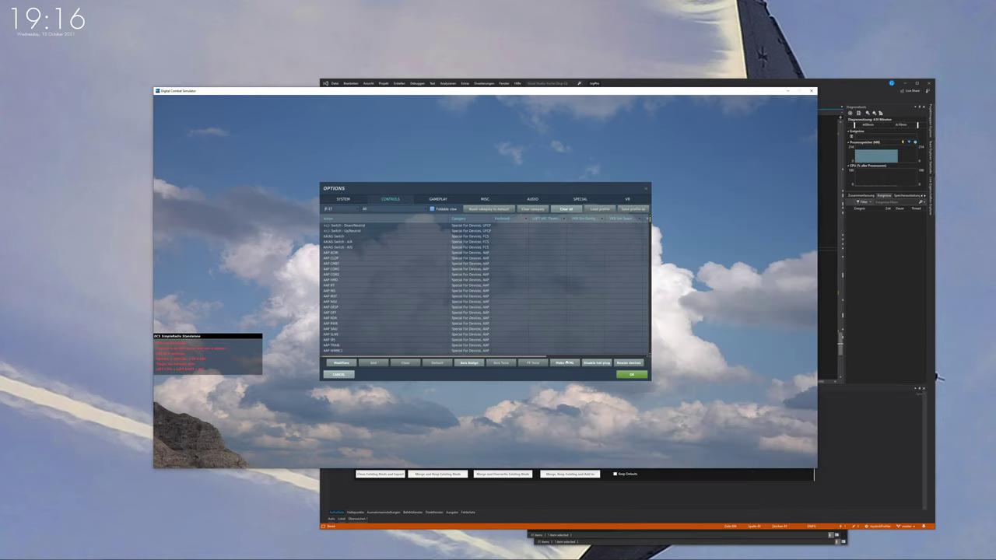
click(566, 361)
Make HTML control listings for the Ka-50 Game and Ka-50 Sim profiles, closing each opened export folder.
click(343, 209)
key(Down)
key(Return)
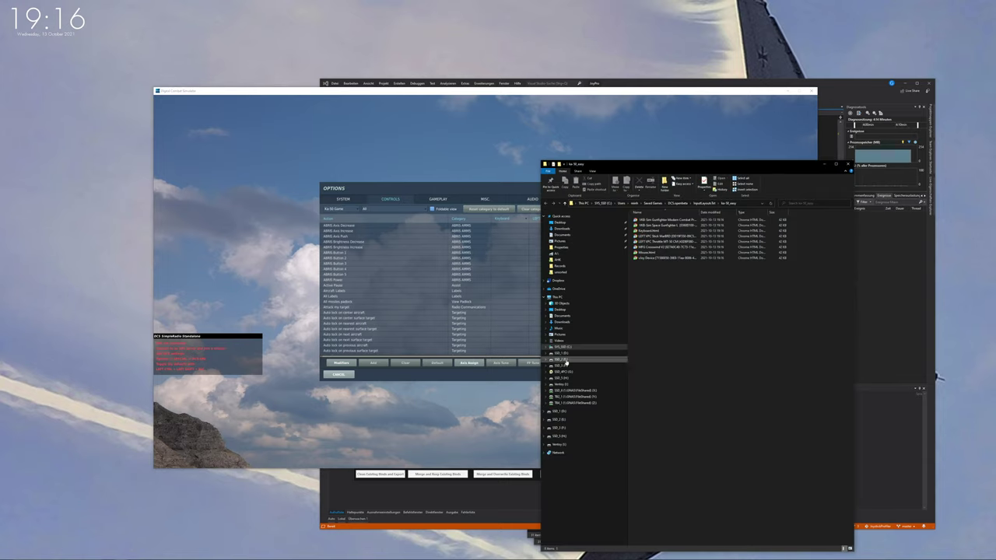
key(alt+F4)
click(342, 208)
click(343, 241)
click(565, 363)
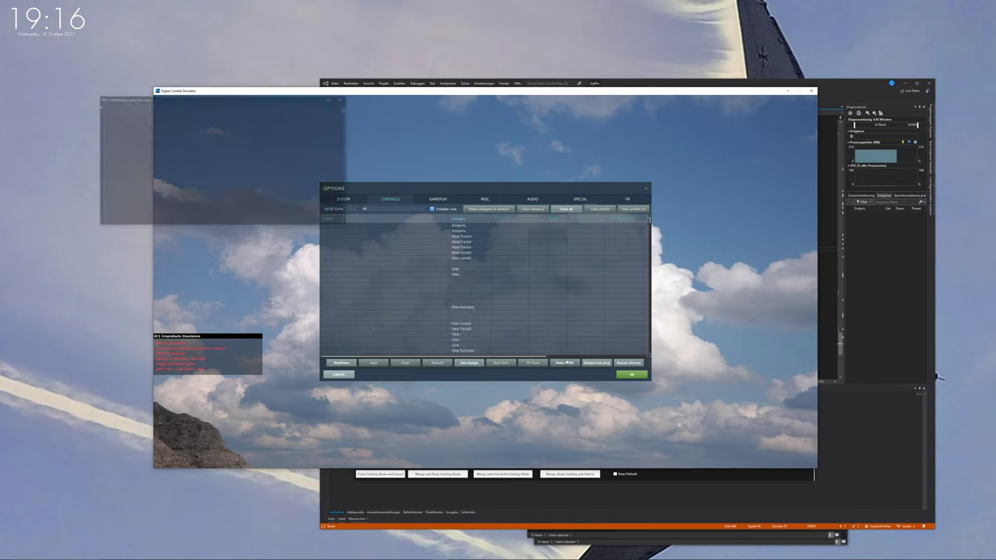
key(alt+F4)
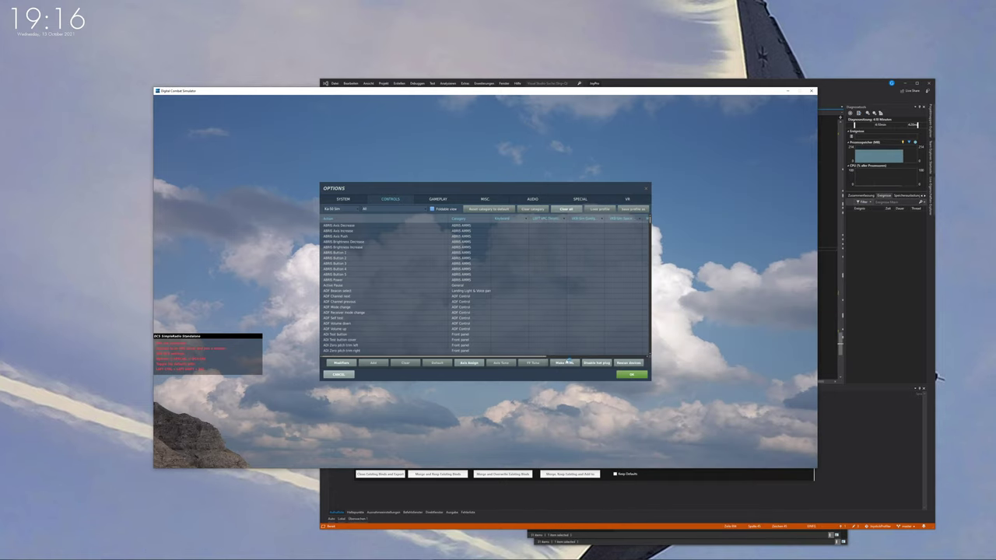
Make HTML control listings for the L-39C and L-39ZA profiles, closing each opened export folder.
click(343, 207)
click(340, 261)
click(565, 362)
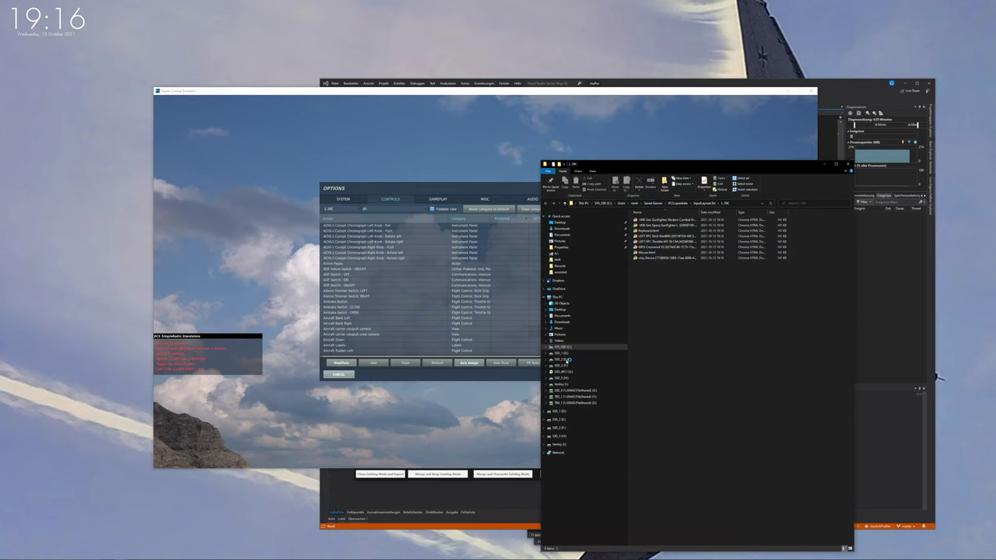
key(alt+F4)
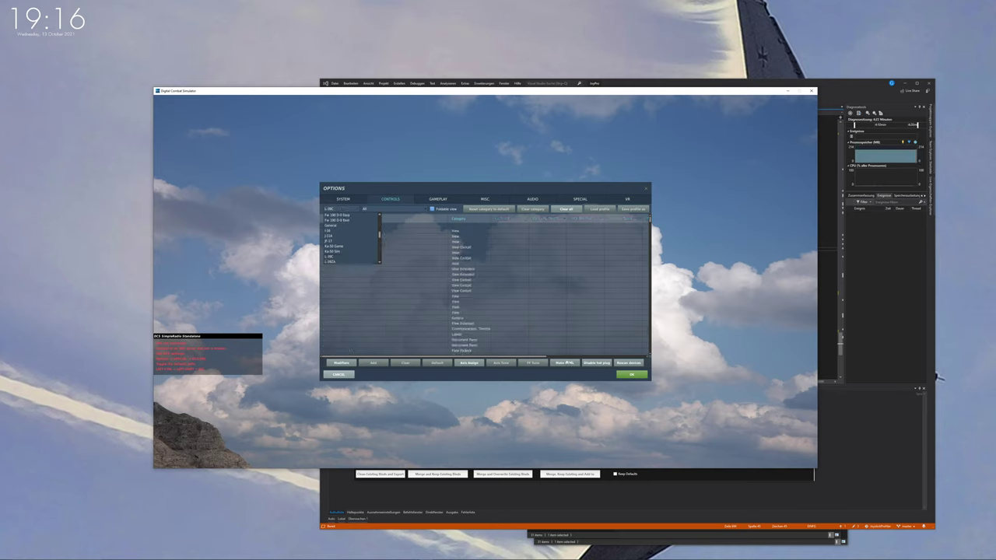
click(566, 363)
key(alt+F4)
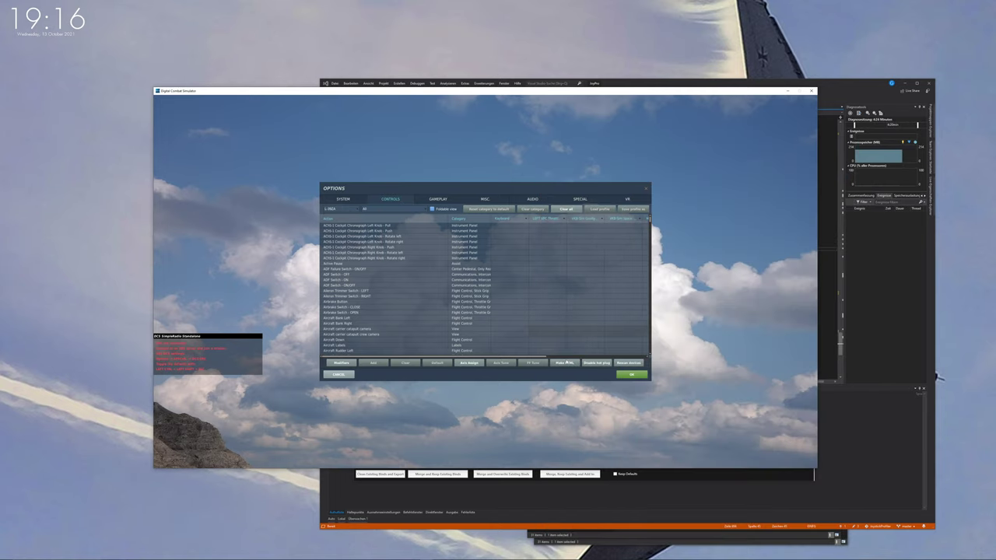
Make the HTML control listing for the M-2000C profile and close the opened export folder.
click(342, 208)
click(339, 222)
click(566, 362)
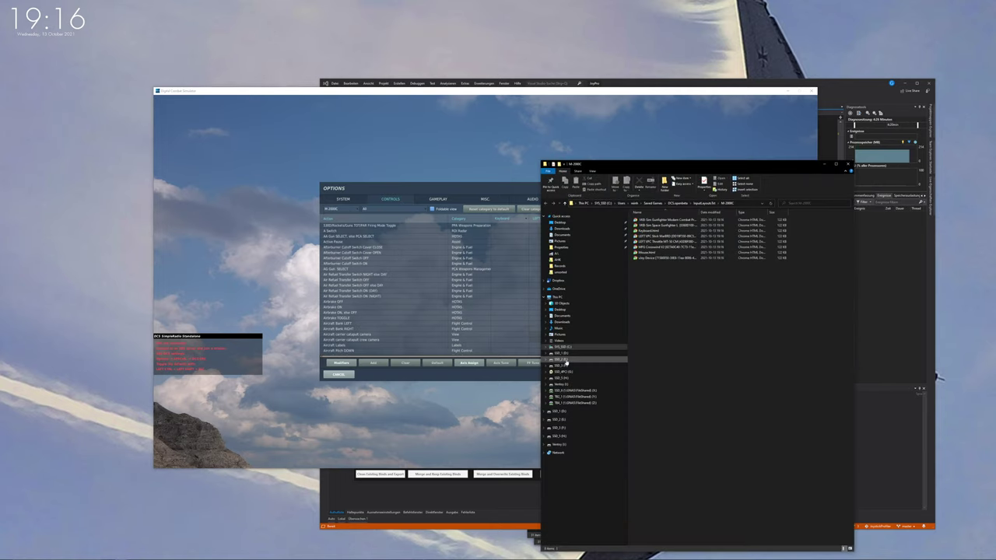
key(alt+F4)
Make HTML control listings for the Mi-24P AI Menu and Mi-24P Copilot Gunner profiles, closing each opened export folder.
click(343, 209)
click(339, 222)
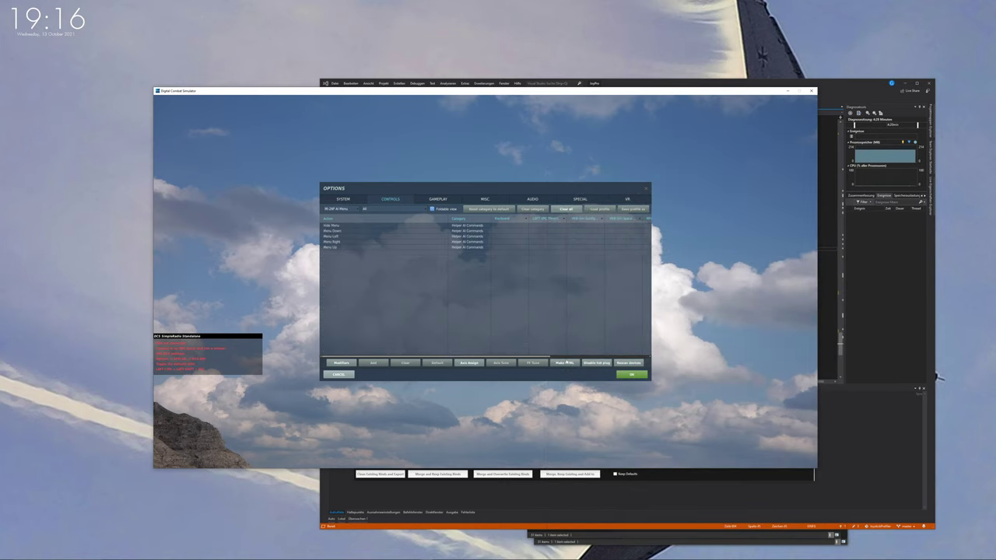
click(567, 362)
key(alt+F4)
click(568, 363)
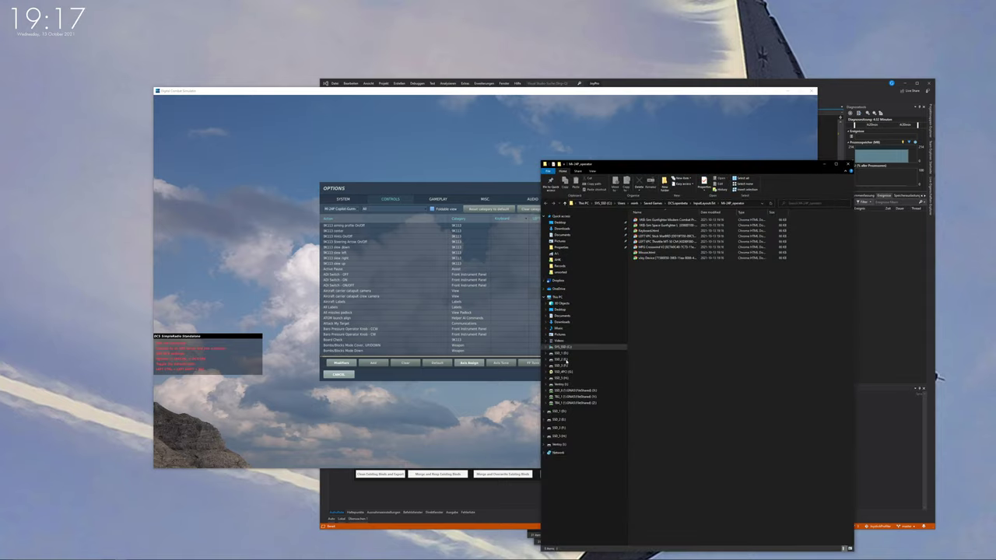
key(alt+F4)
Make HTML control listings for the Mi-24P CPG Aiming Station and Mi-24P Pilot profiles, closing each opened export folder.
click(568, 362)
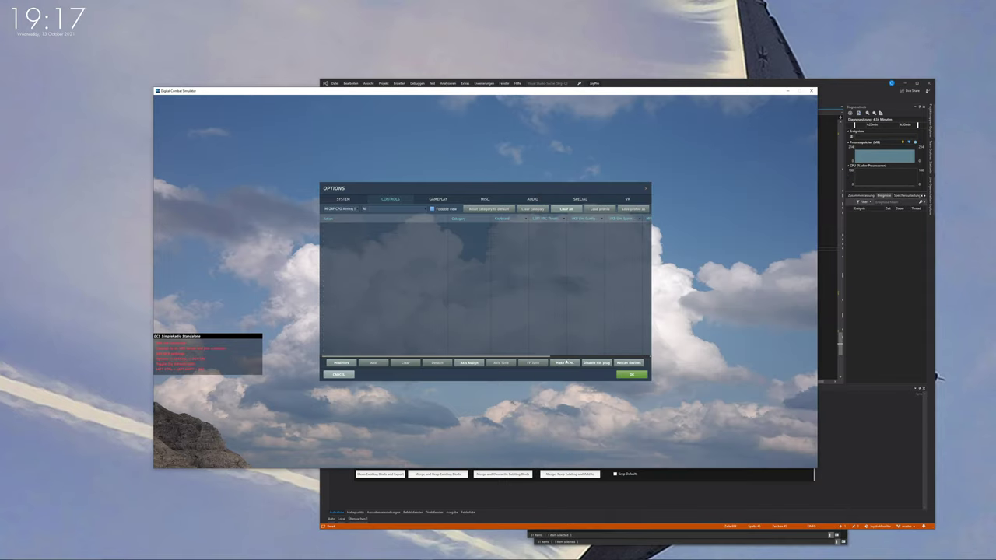
key(alt+F4)
click(342, 208)
key(Down)
key(Return)
click(567, 362)
key(alt+F4)
Make HTML control listings for the Mi-8MTV2 Game and Mi-8MTV2 Gunner profiles, closing each opened export folder.
click(342, 208)
click(343, 251)
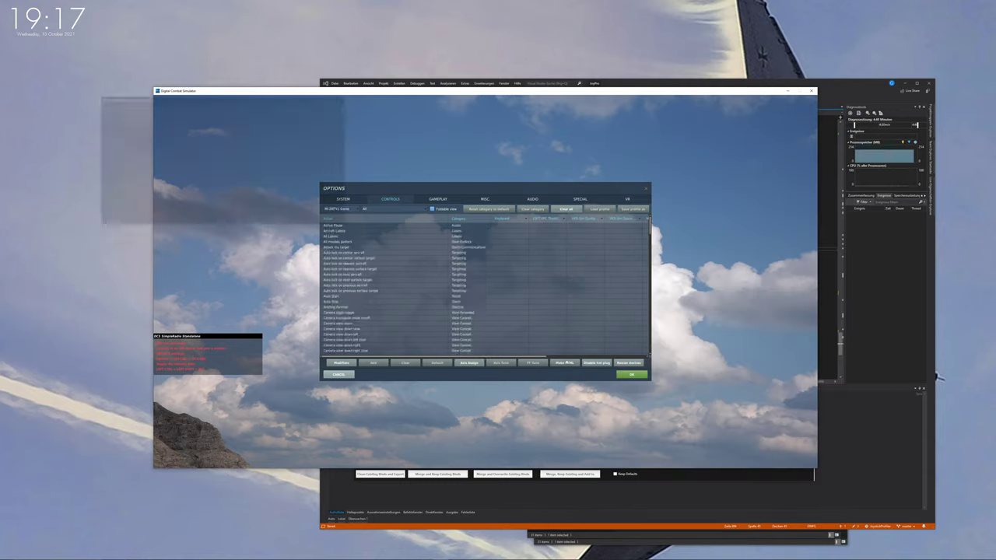
click(567, 361)
key(alt+F4)
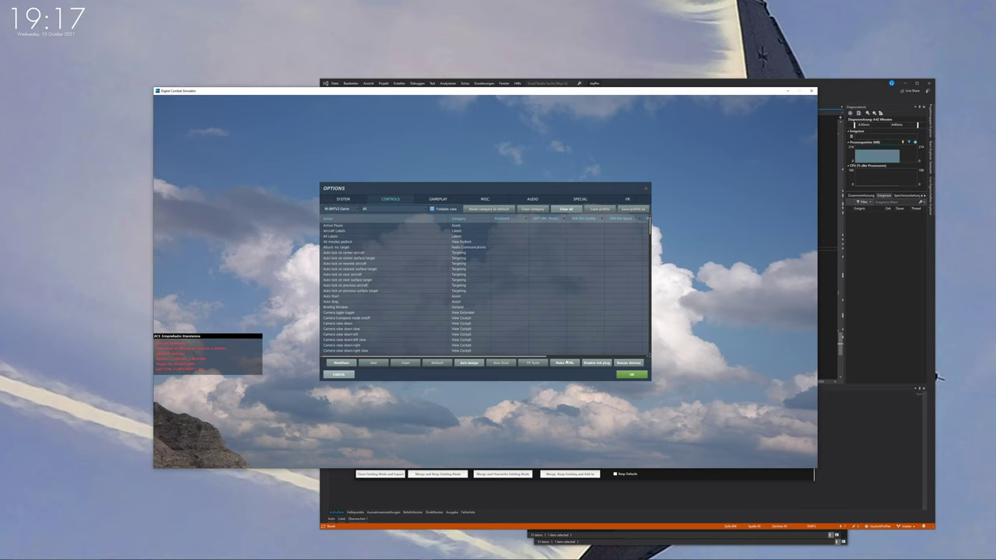
key(Down)
key(Return)
click(566, 363)
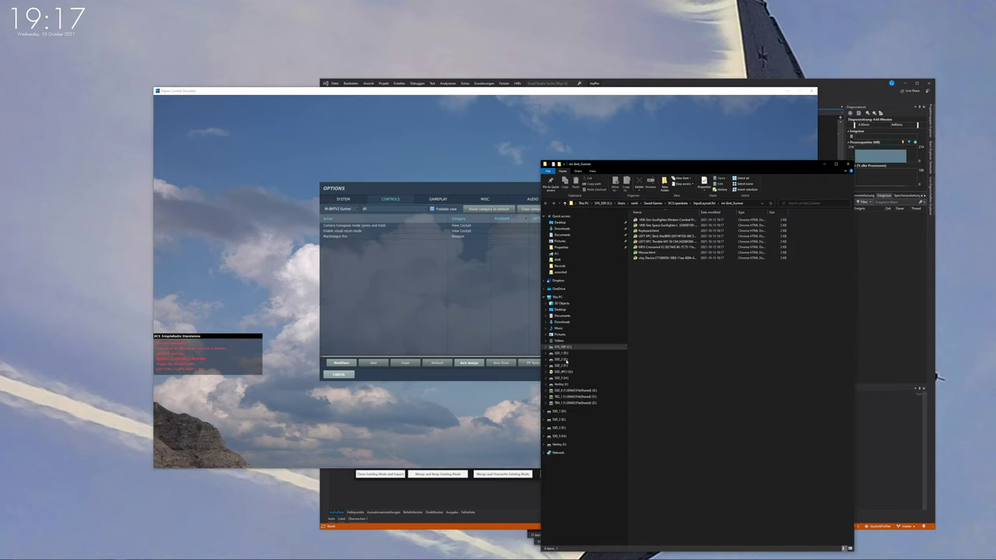
key(alt+F4)
Make HTML control listings for the Mi-8MTV2 Sim and Mi-8MTV2 TrackIR Gunner profiles, closing each opened export folder.
click(342, 208)
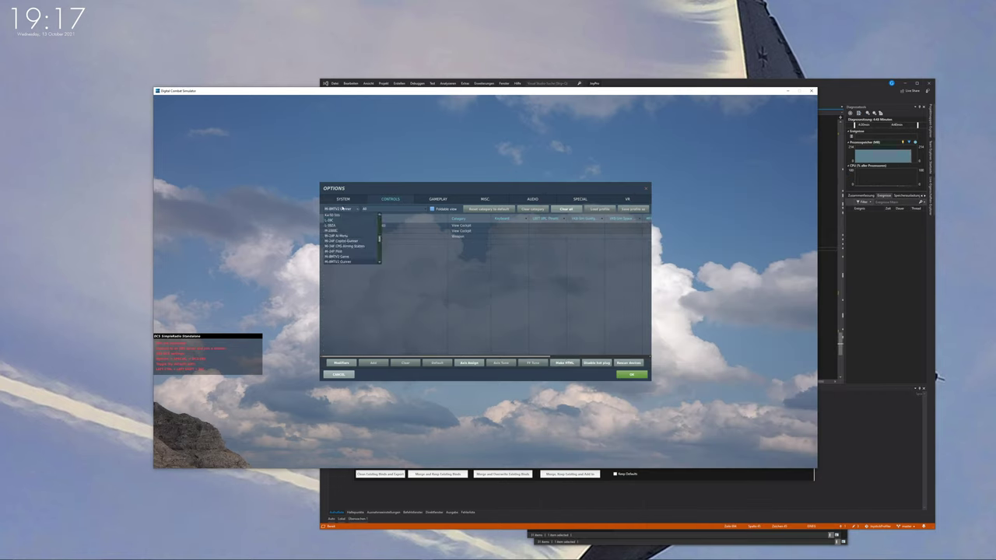
key(Down)
key(Return)
click(566, 362)
key(alt+F4)
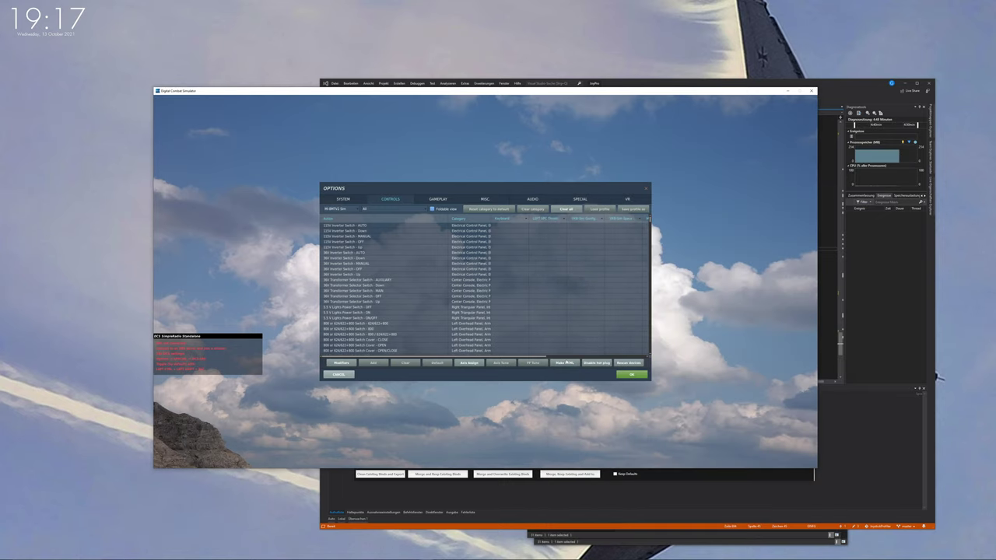
key(Down)
key(Return)
click(567, 363)
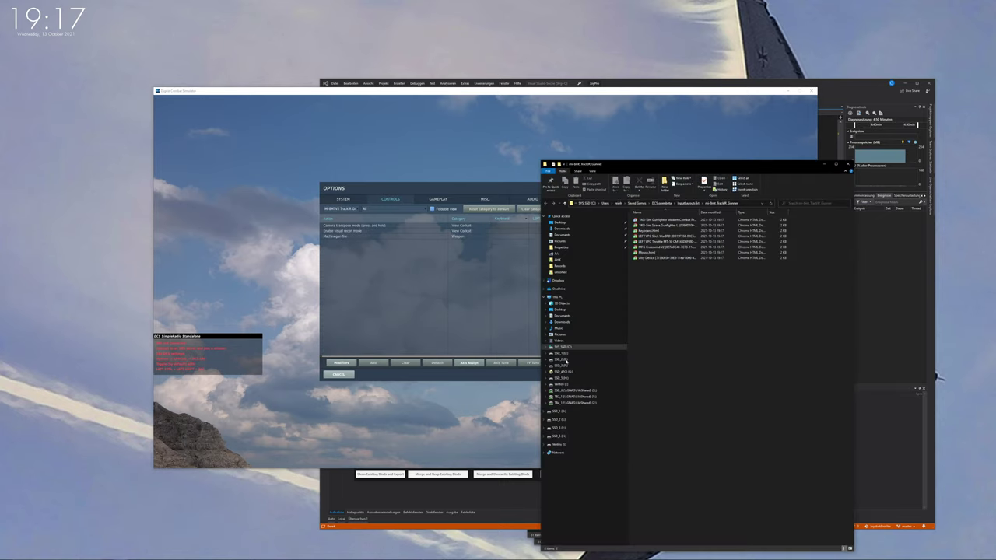
key(alt+F4)
Make HTML control listings for the MiG-15bis Easy and MiG-15bis Real profiles, closing each opened export folder.
key(Down)
key(Return)
click(566, 363)
key(alt+F4)
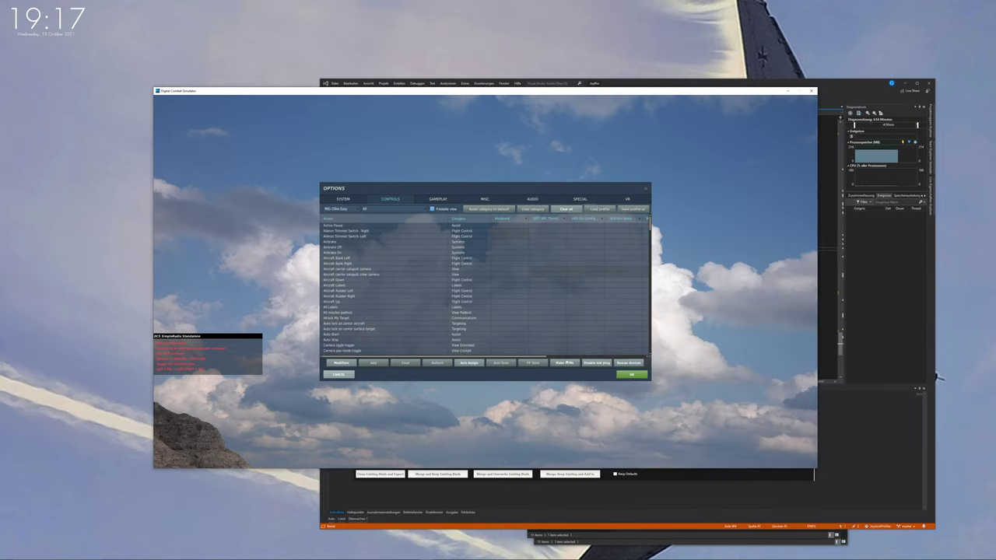
click(343, 208)
key(Down)
key(Return)
click(567, 362)
key(alt+F4)
Make HTML control listings for the MiG-19P and MiG-19P_easy profiles, closing each opened export folder.
click(343, 209)
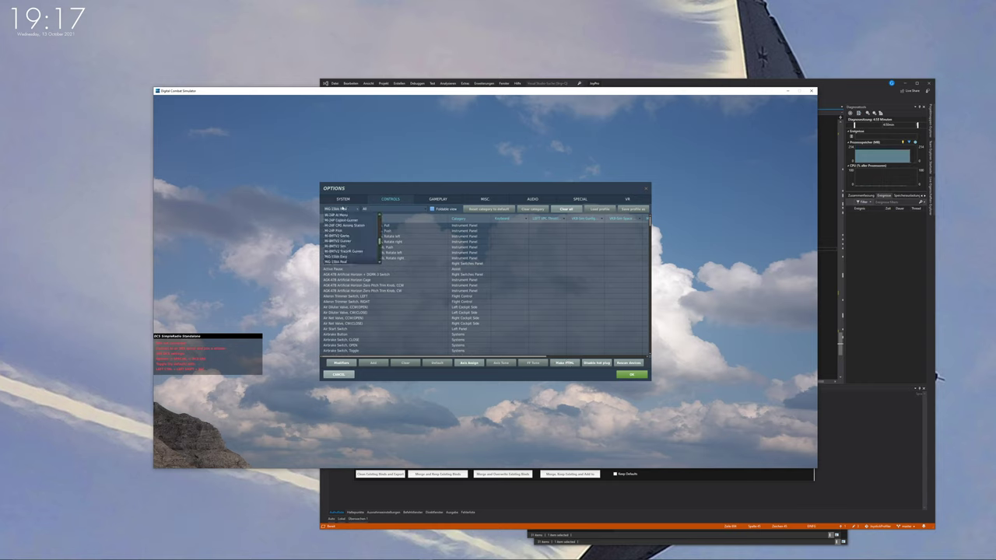
key(Down)
key(Return)
click(567, 363)
key(alt+F4)
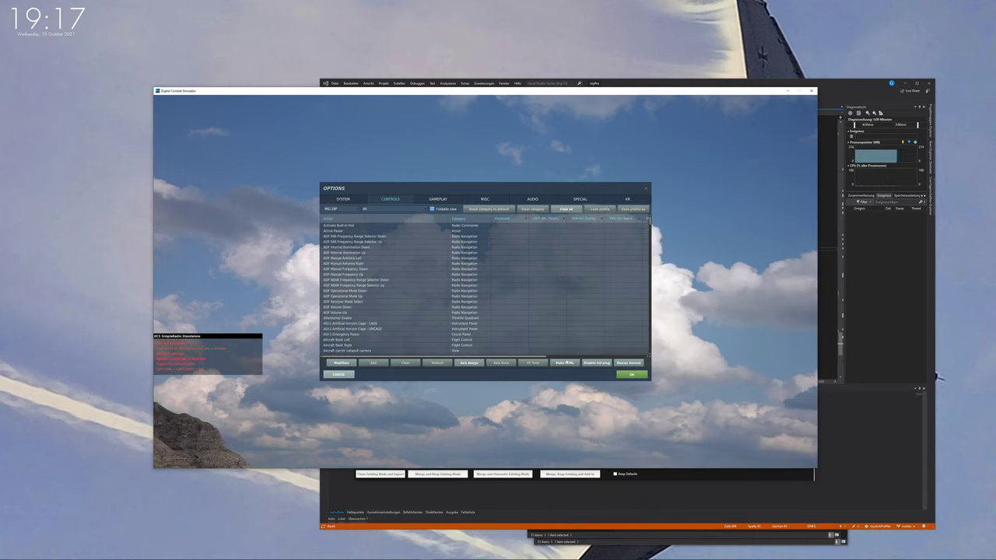
click(343, 208)
key(Down)
key(Return)
click(566, 363)
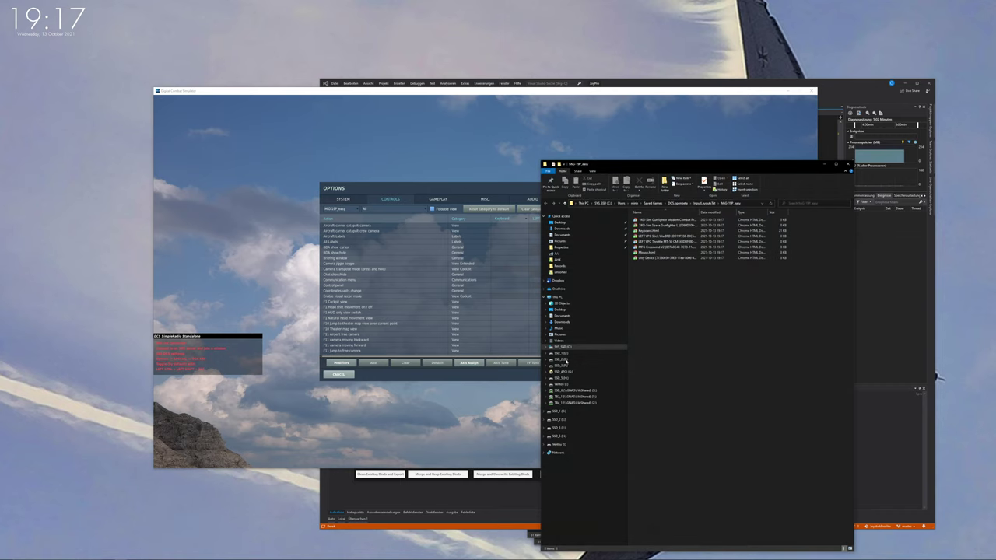
key(alt+F4)
Make the HTML control listing for the MiG-21bis profile and close the opened export folder.
click(343, 209)
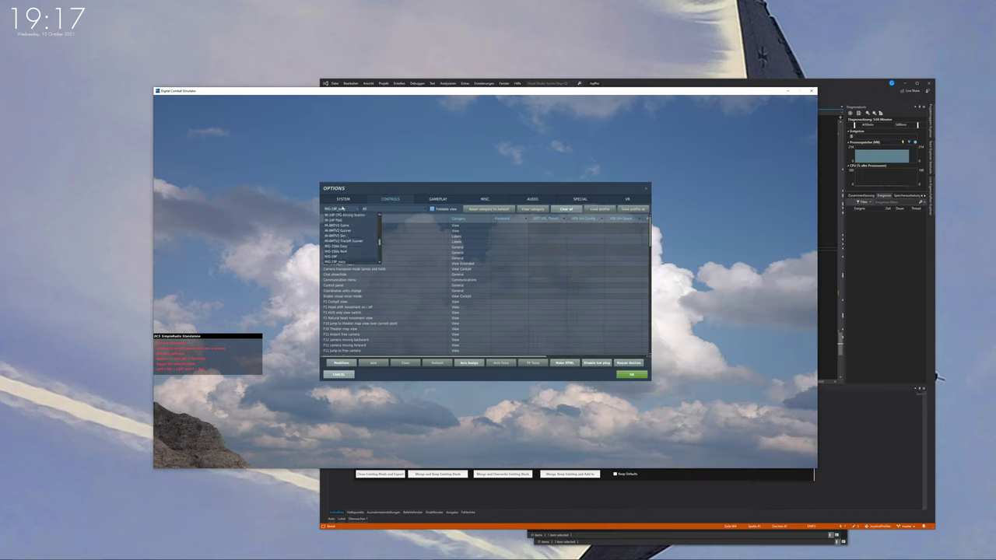
key(Down)
key(Return)
click(566, 363)
key(alt+F4)
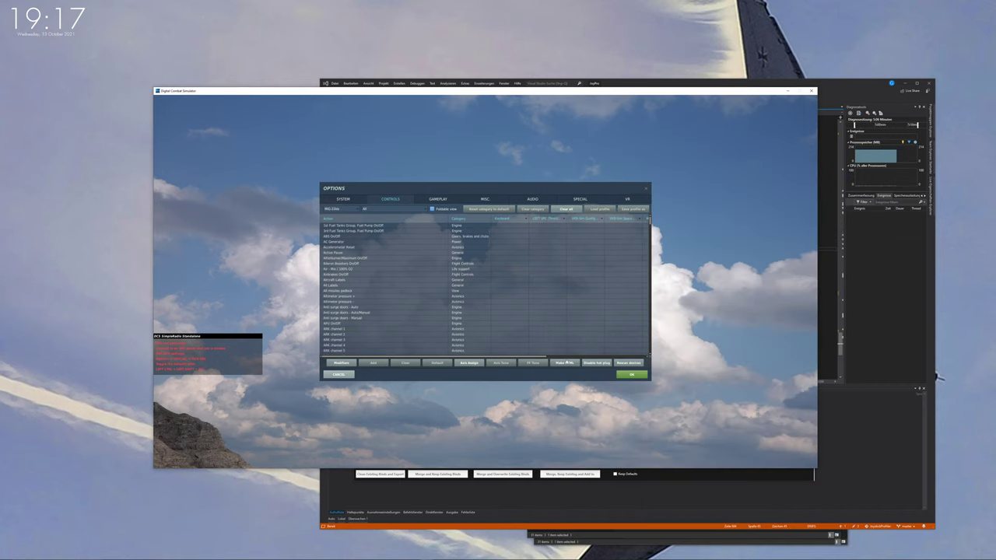
Make HTML control listings for the MiG-29 and MiG-29C profiles, closing each opened export folder.
click(343, 209)
key(Down)
key(Return)
click(567, 363)
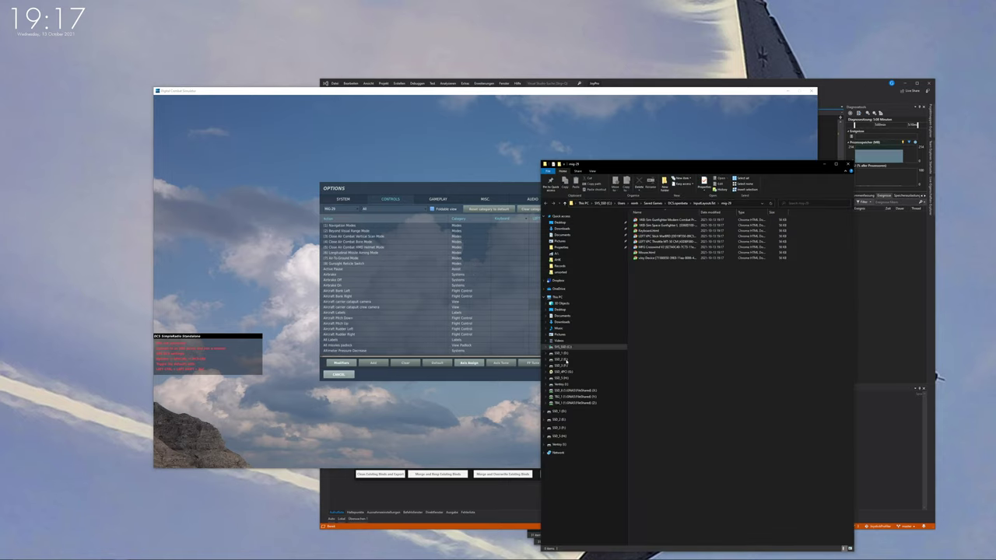
key(alt+F4)
click(344, 209)
key(Down)
key(Return)
click(566, 362)
key(alt+F4)
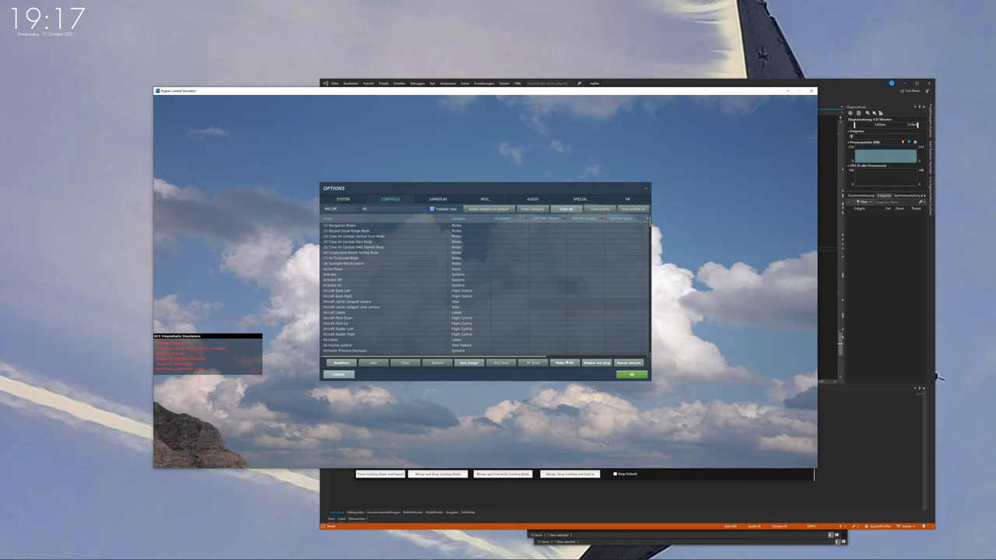
Make the HTML control listing for the MiG-29G profile and close the opened export folder.
click(343, 209)
key(Down)
key(Return)
click(566, 363)
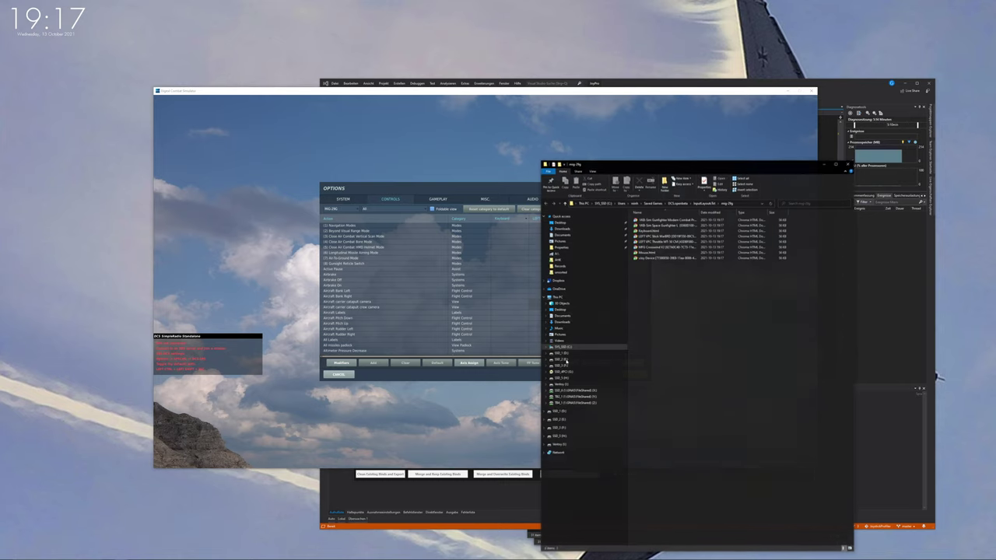
key(alt+F4)
Make HTML control listings for the Mosquito FB Mk. VI Easy and Sim profiles, closing each opened export folder.
click(342, 209)
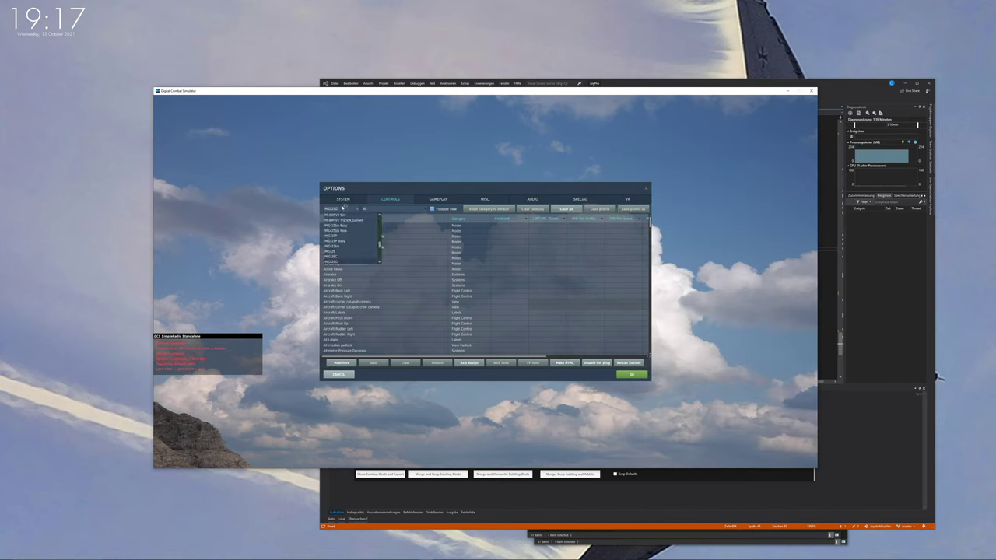
key(Down)
key(Return)
click(567, 363)
key(alt+F4)
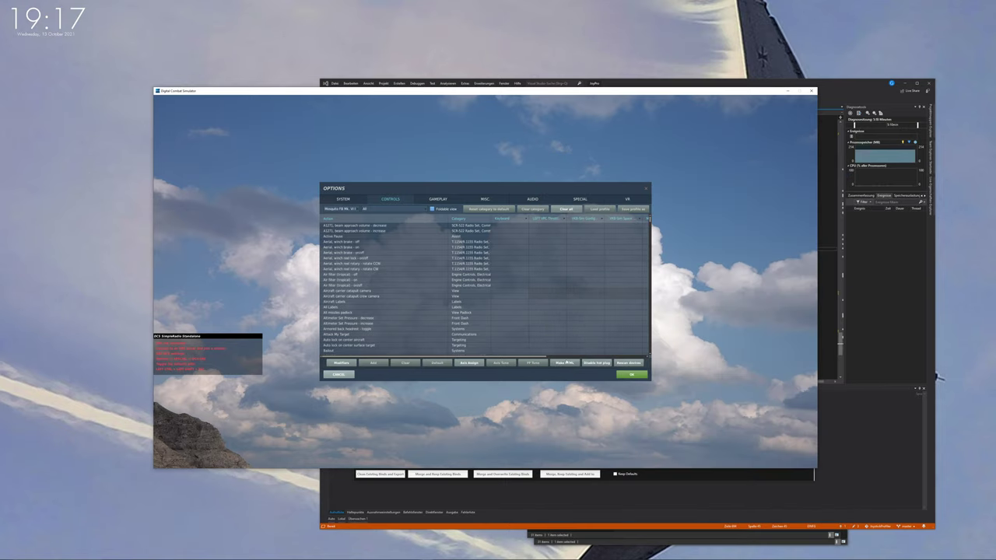
click(567, 363)
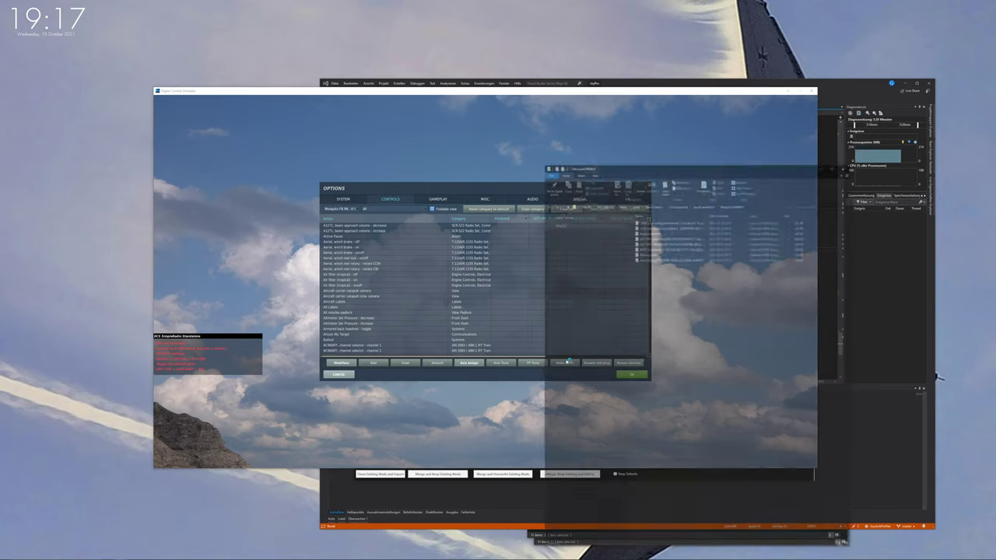
key(alt+F4)
Make the HTML control listing for the NS430 profile and close the opened export folder.
click(343, 208)
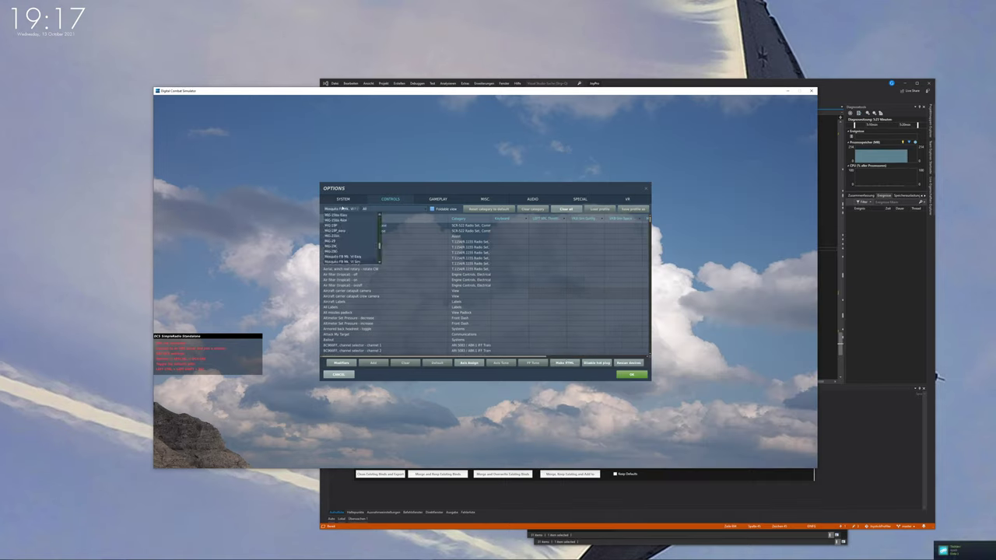
key(Down)
key(Return)
click(566, 362)
key(alt+F4)
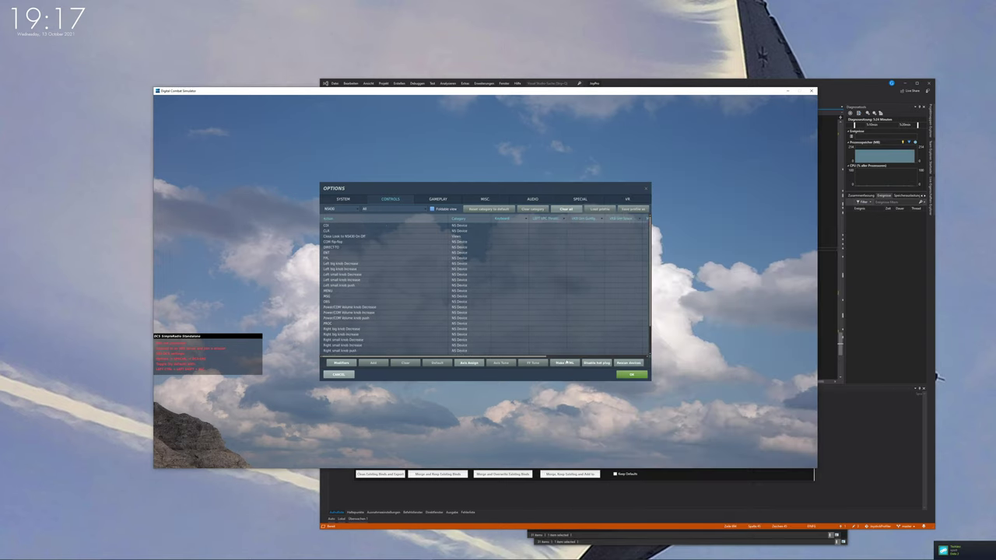
Make HTML control listings for the P-47D Easy and P-47D Real profiles, closing each opened export folder.
key(Down)
key(Return)
click(567, 363)
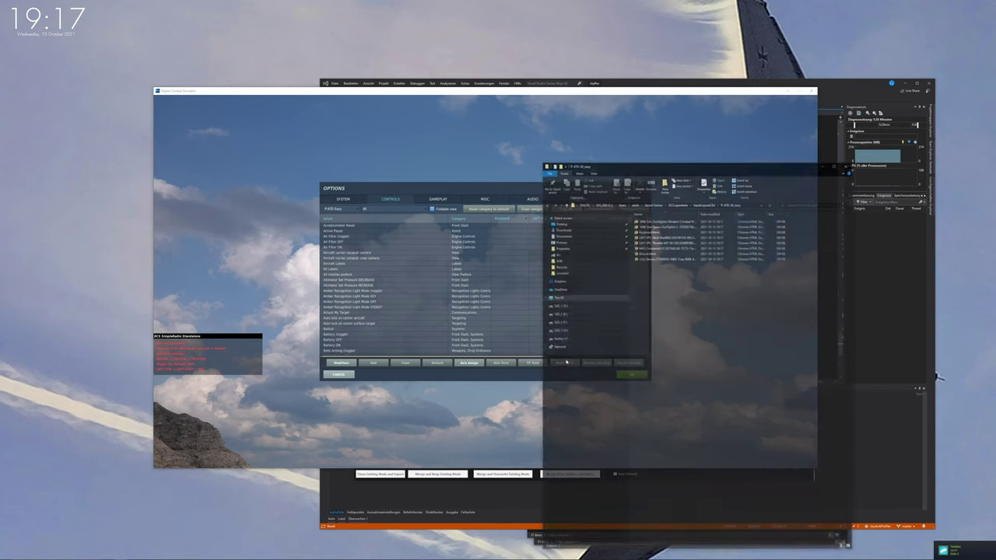
key(alt+F4)
key(Down)
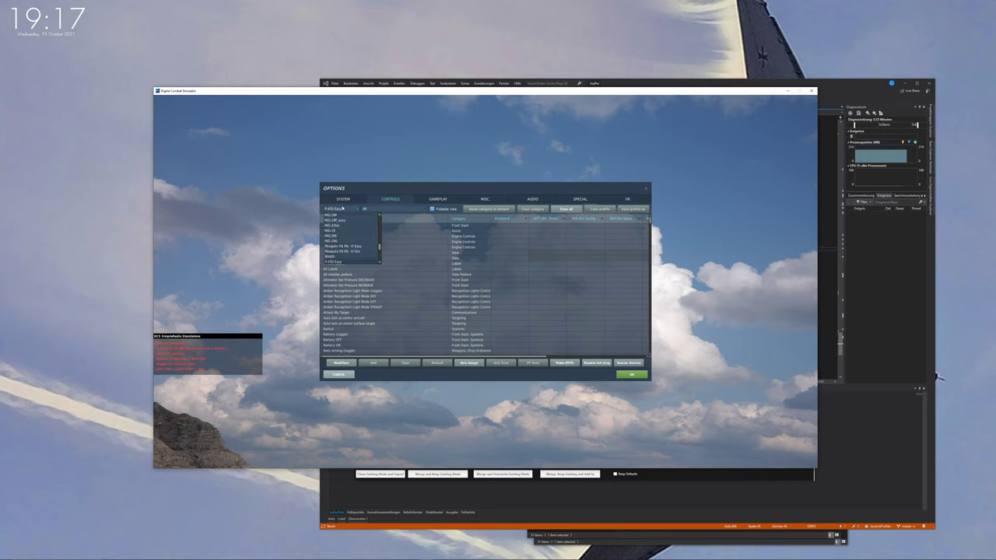
key(Return)
key(Return)
click(567, 363)
key(alt+F4)
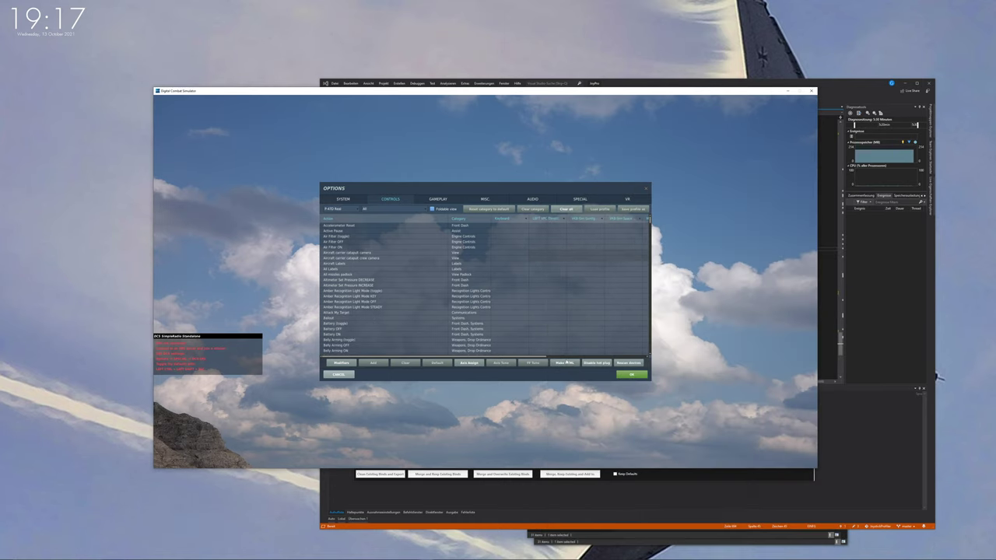
Make HTML control listings for the P-51D Easy and P-51D Real profiles, closing each opened export folder.
key(Down)
key(Return)
click(566, 362)
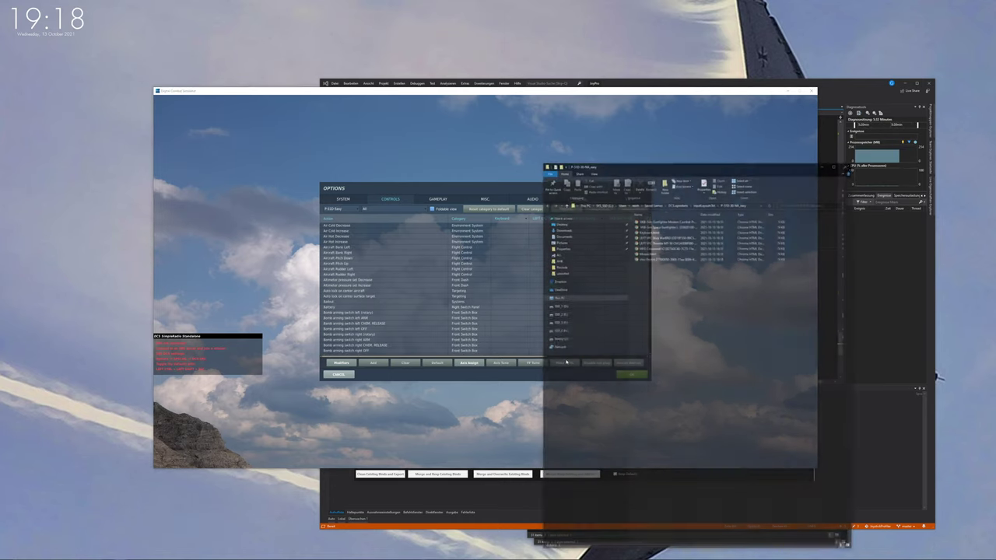
key(alt+F4)
key(Down)
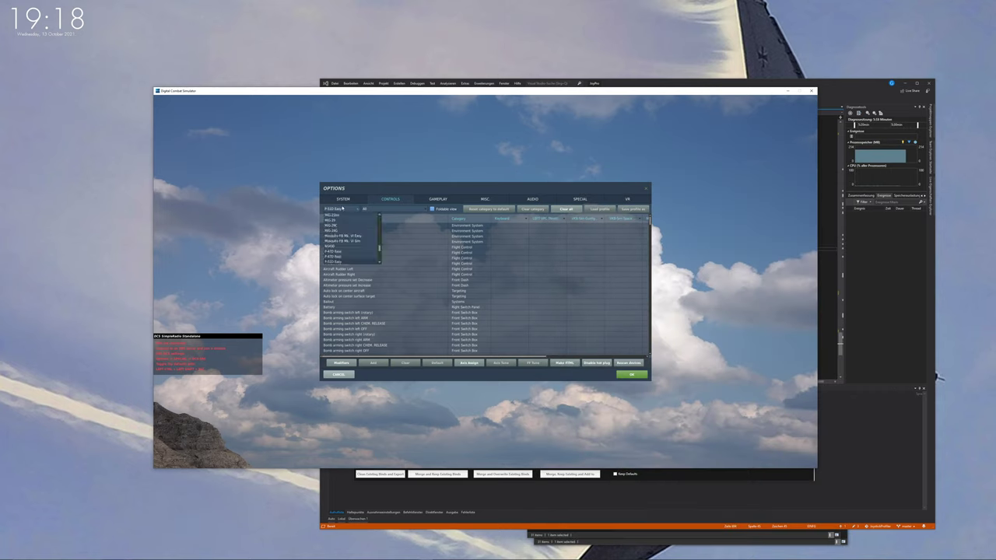
key(Return)
click(566, 362)
key(alt+F4)
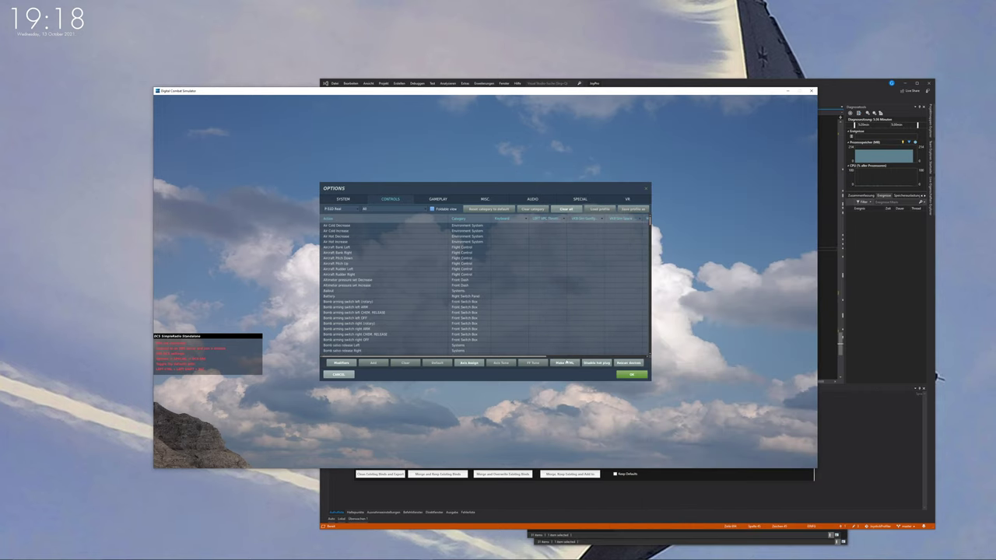
Make the HTML control listing for the SA342 profile and close the opened export folder.
key(Down)
key(Return)
click(566, 362)
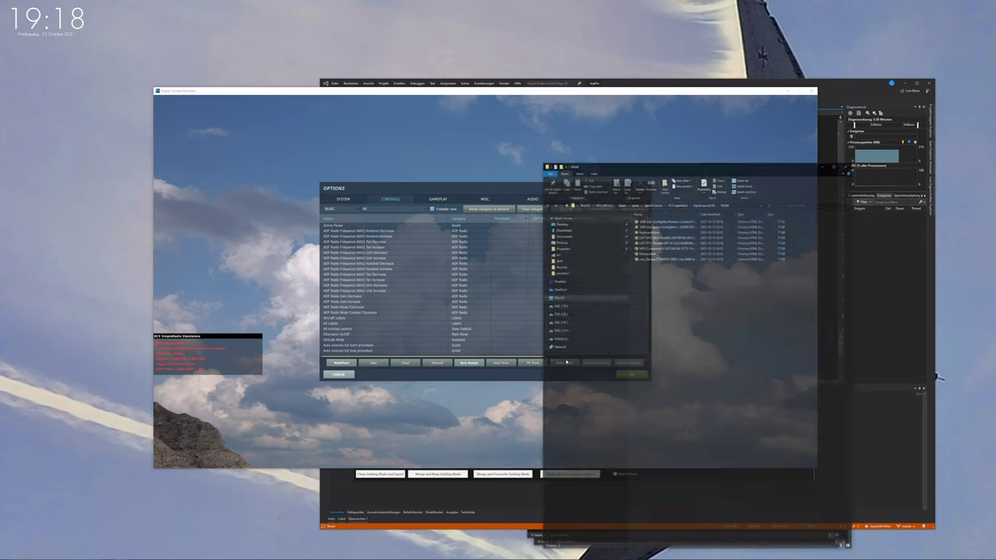
key(alt+F4)
Make HTML control listings for the Spitfire LF Mk. IX Easy and Sim profiles, closing each opened export folder.
key(Down)
key(Return)
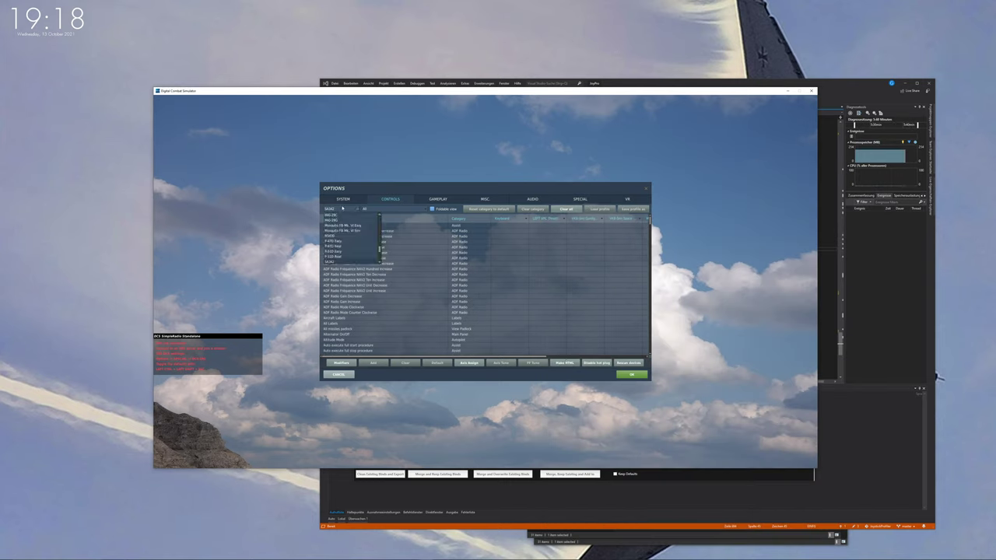
click(567, 363)
key(alt+F4)
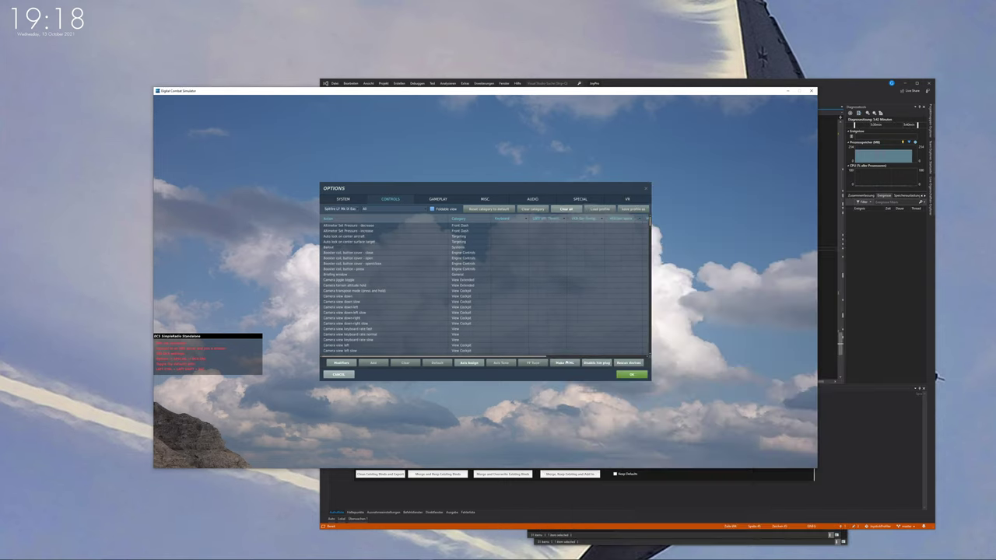
key(Down)
key(Return)
click(566, 362)
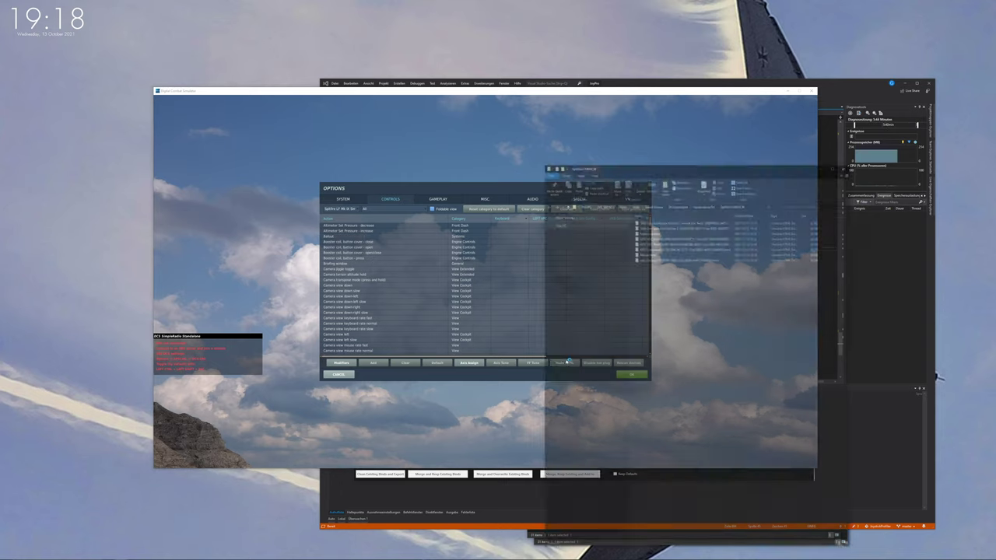
key(alt+F4)
Make HTML control listings for the Su-25 and Su-25T profiles, closing each opened export folder.
key(Down)
key(Return)
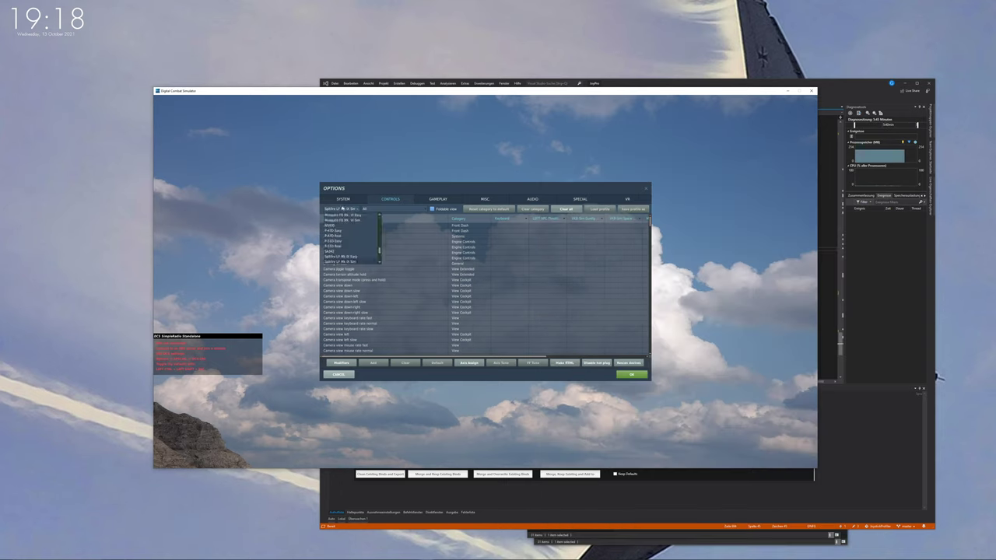
click(567, 362)
key(alt+F4)
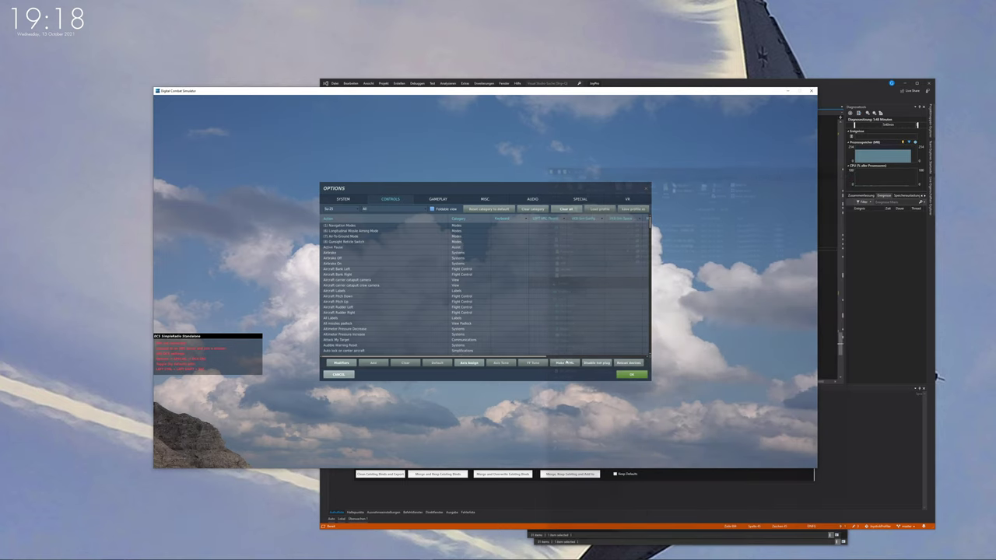
key(Down)
key(Return)
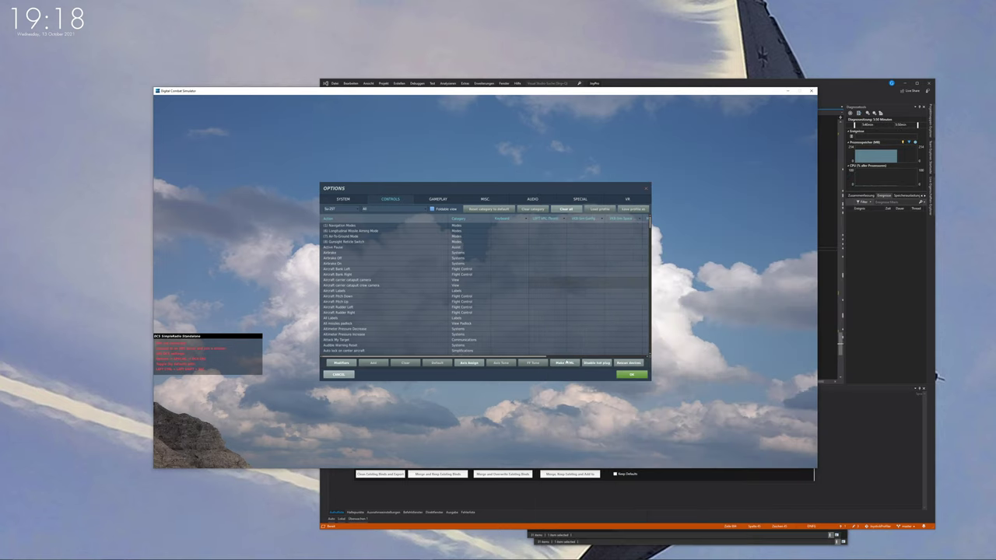
click(567, 363)
key(alt+F4)
Make HTML control listings for the Su-27 and Su-33 profiles, closing each opened export folder.
click(342, 209)
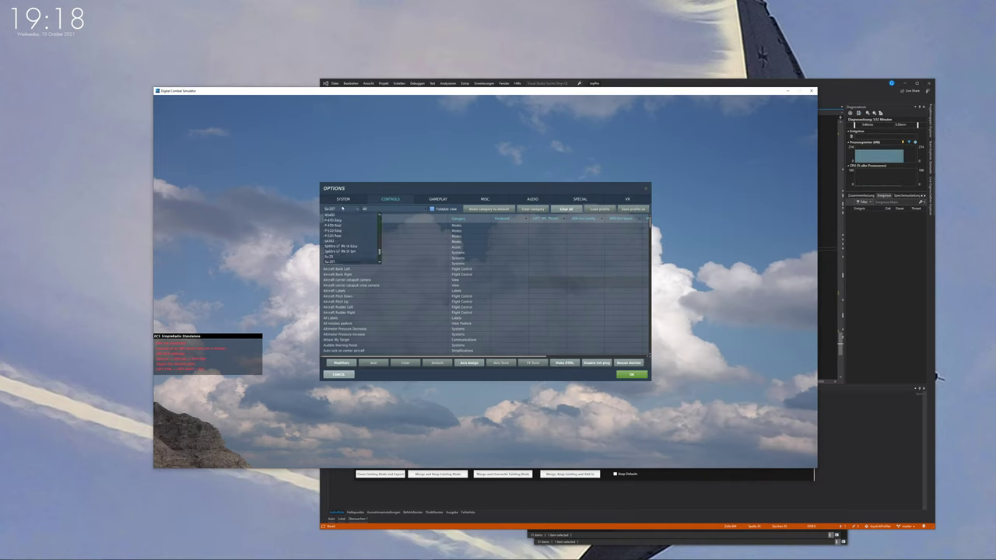
key(Down)
key(Return)
click(567, 363)
key(alt+F4)
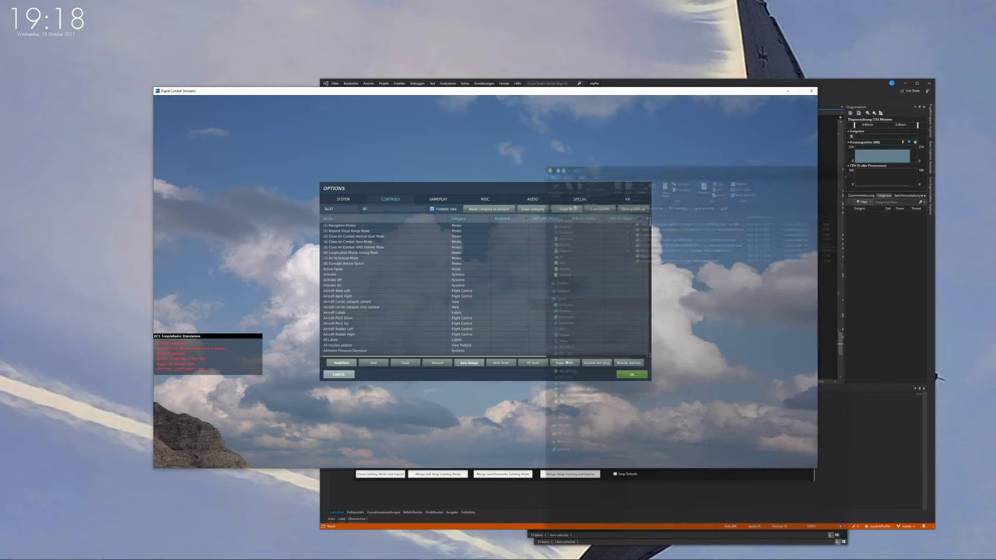
click(342, 209)
key(Down)
key(Return)
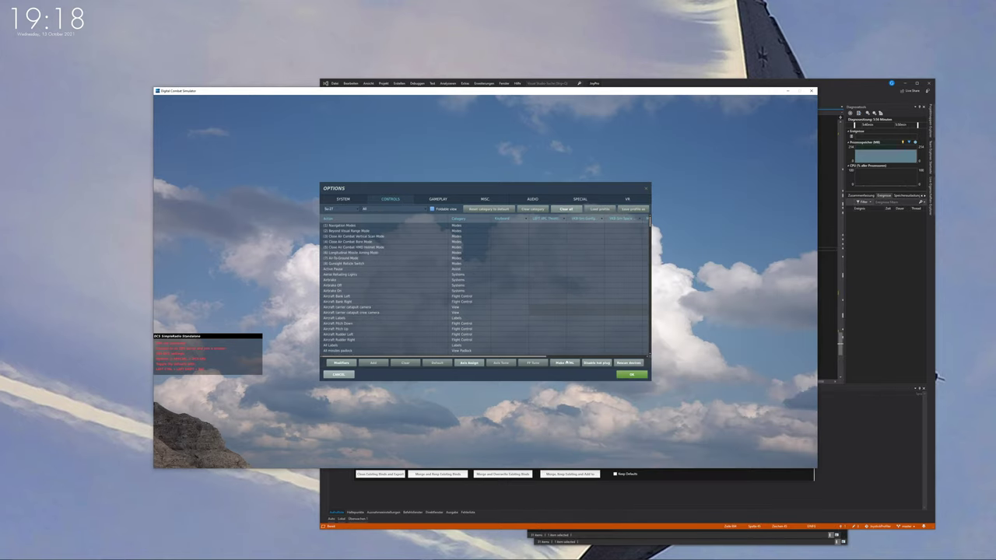
click(567, 363)
key(alt+F4)
Make HTML control listings for the TF-51D Easy and TF-51D Real profiles, closing each opened export folder.
click(343, 209)
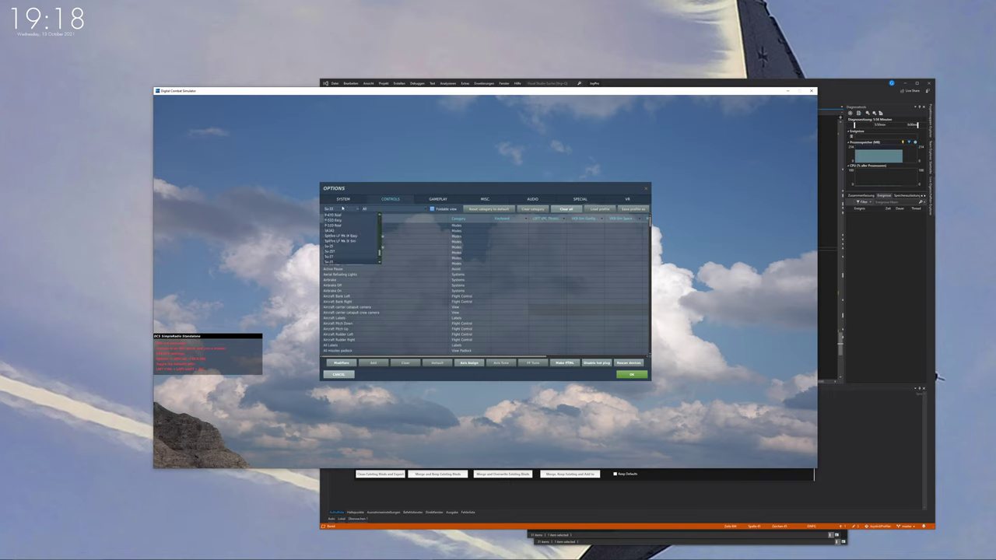
key(Down)
key(Return)
click(567, 362)
key(alt+F4)
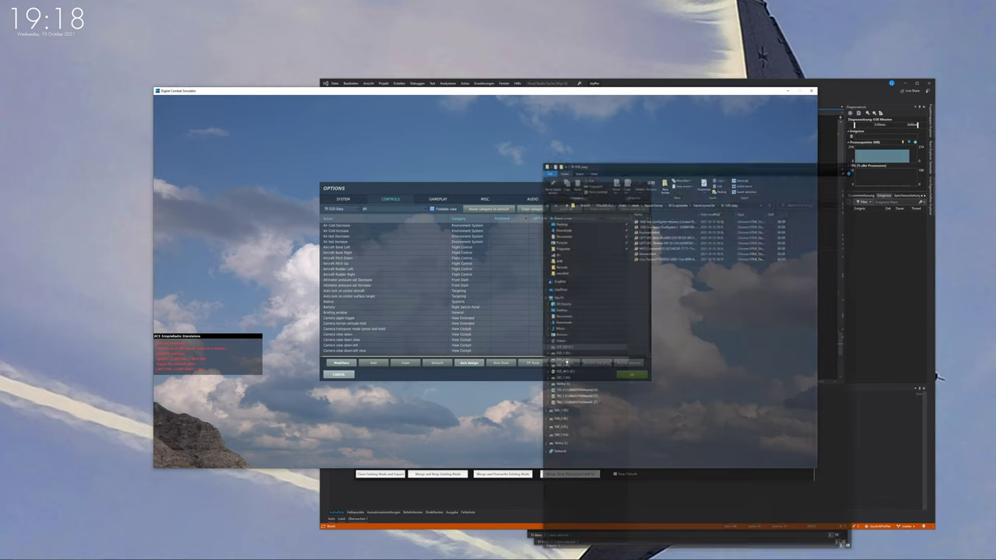
click(342, 208)
key(Down)
key(Return)
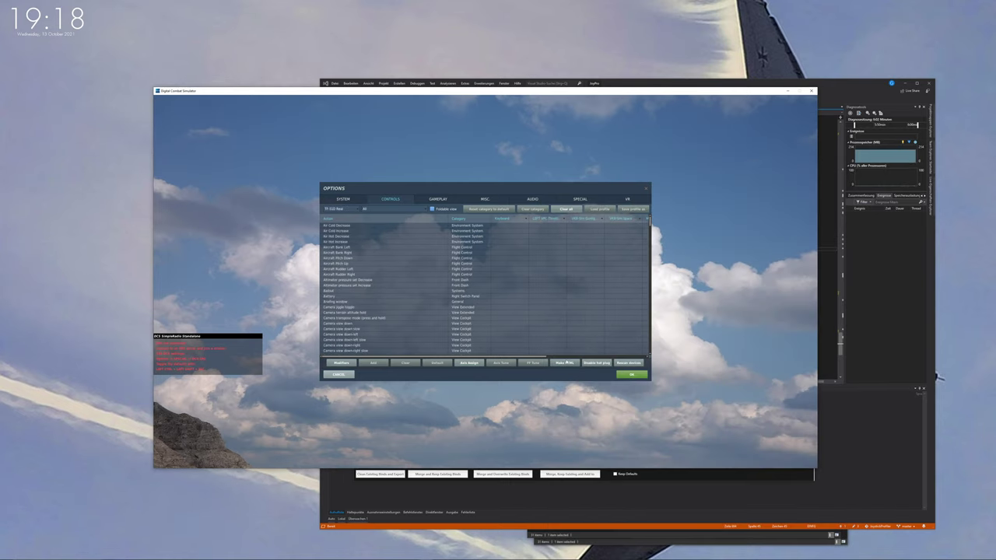
click(567, 363)
key(alt+F4)
Make the HTML control listing for the UH-1H Game profile and close the opened export folder.
click(342, 208)
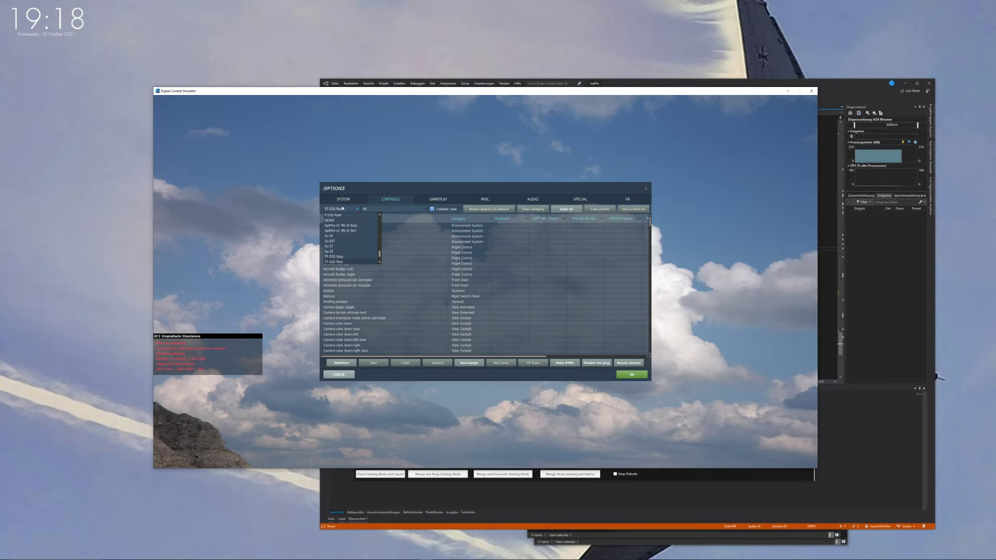
key(Down)
key(Return)
click(567, 363)
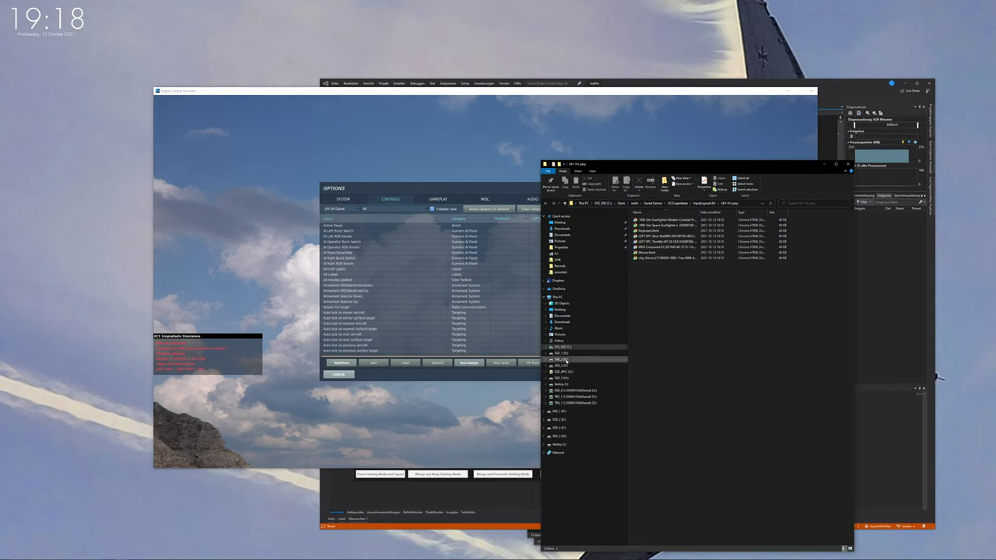
key(alt+F4)
Make HTML control listings for the two UH-1H Gunner profiles, closing each opened export folder.
click(343, 209)
key(Down)
key(Return)
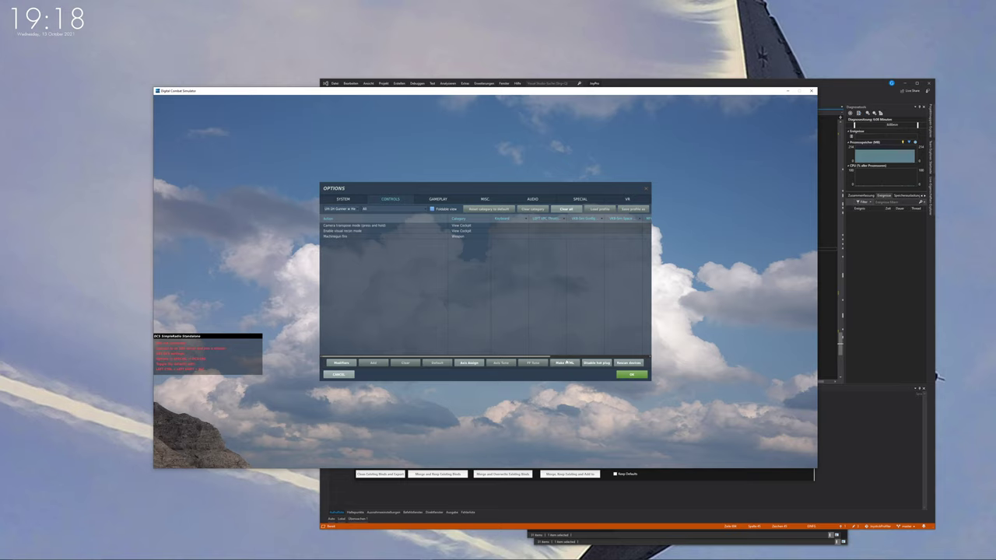
click(567, 363)
key(alt+F4)
click(343, 208)
key(Down)
key(Return)
click(566, 363)
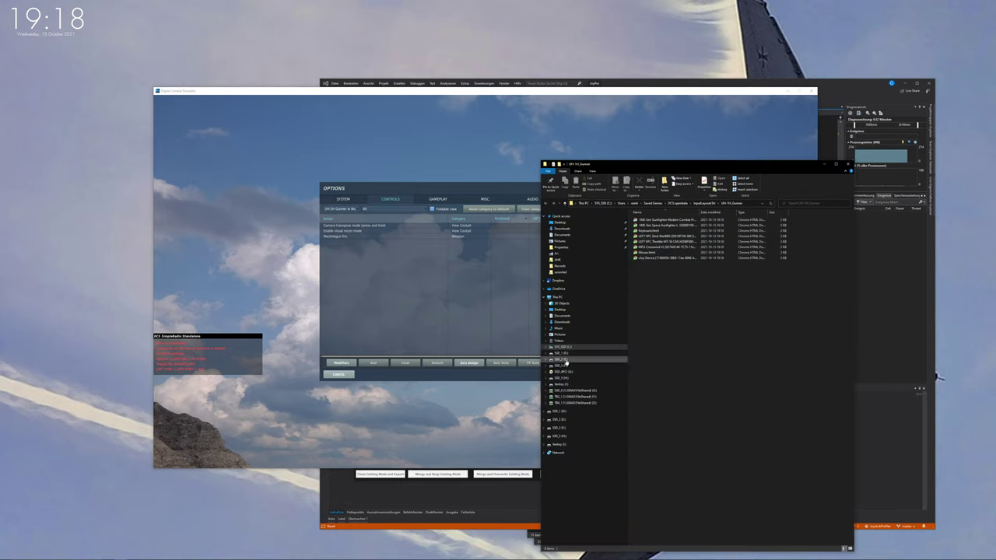
key(alt+F4)
Make the HTML control listing for the UH-1H Sim profile and close the opened export folder.
click(342, 208)
key(Down)
key(Return)
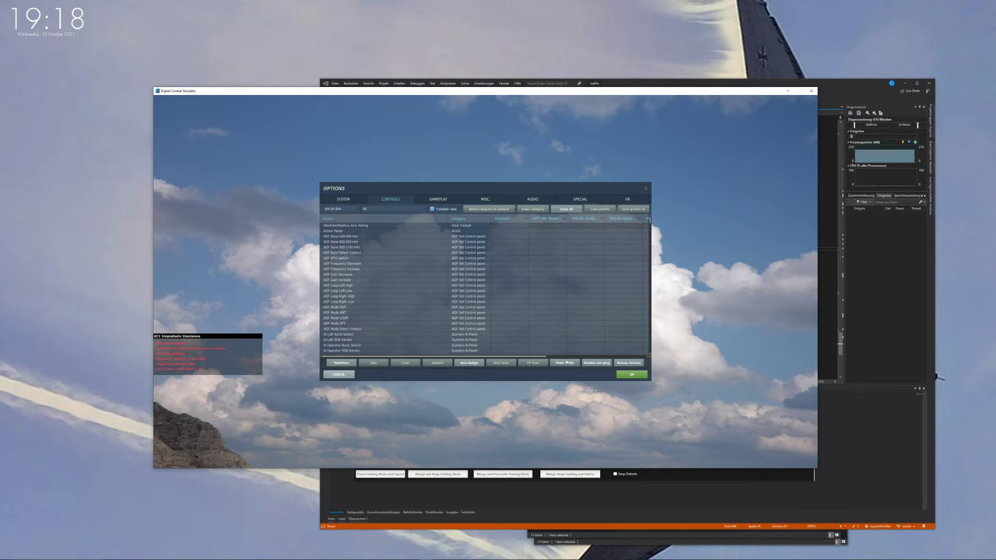
click(566, 363)
key(alt+F4)
Make HTML control listings for the Yak-52 Easy and Yak-52 Sim profiles, closing each opened export folder.
click(343, 208)
key(Down)
key(Return)
click(566, 362)
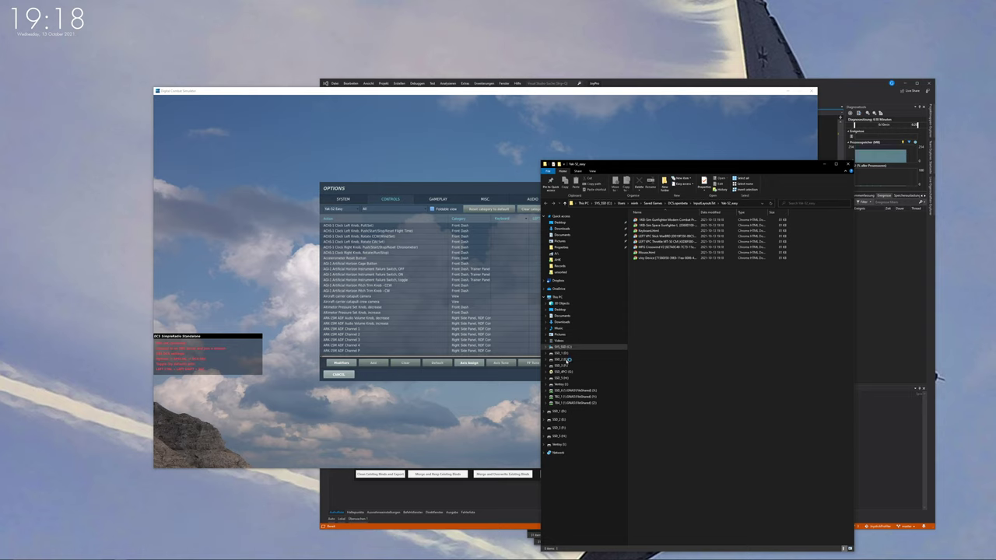
key(alt+F4)
click(343, 209)
key(Down)
key(Return)
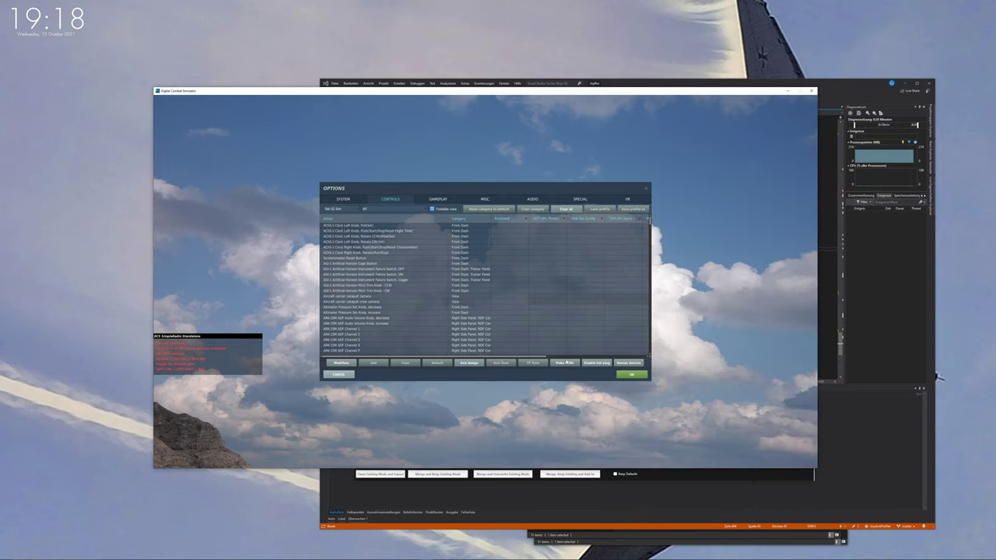
click(567, 363)
key(alt+F4)
Make the HTML control listing for the Yak-52 Sim profile, the last in the aircraft list, once more.
click(342, 209)
key(Return)
click(567, 363)
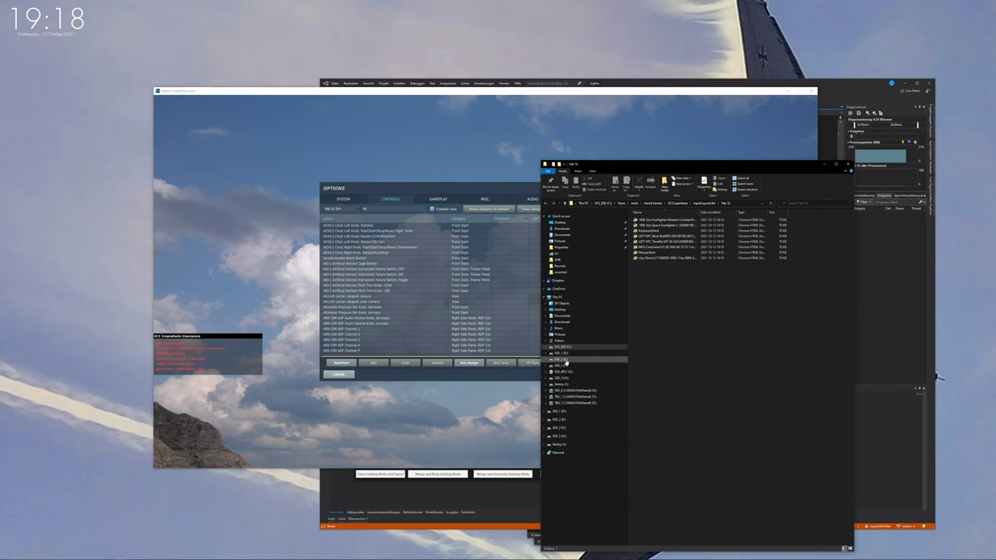
Make the HTML control listing for the Yak-52 Sim profile two more times, closing each opened export folder.
key(alt+F4)
click(342, 208)
key(Down)
key(Return)
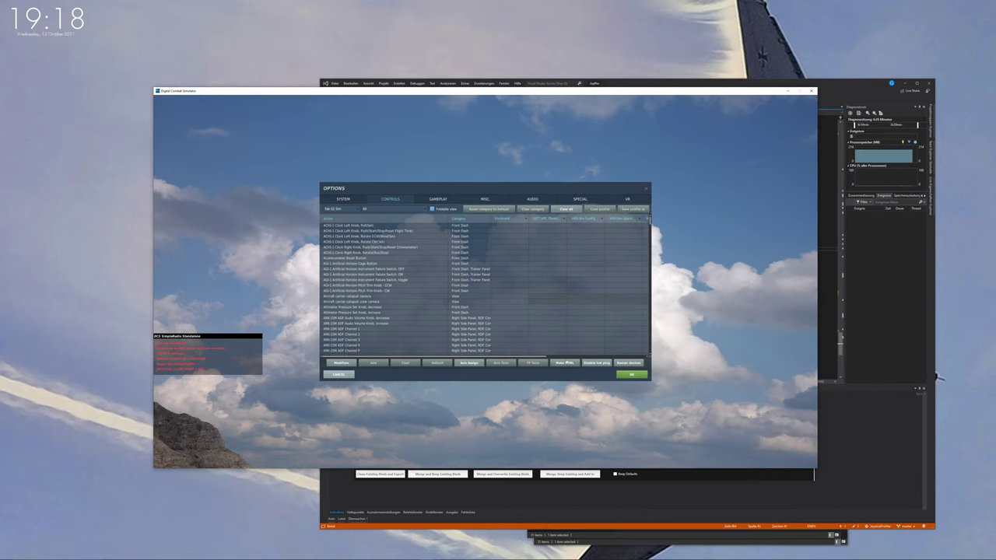
click(566, 362)
key(alt+Tab)
click(343, 208)
key(Down)
key(Return)
click(566, 363)
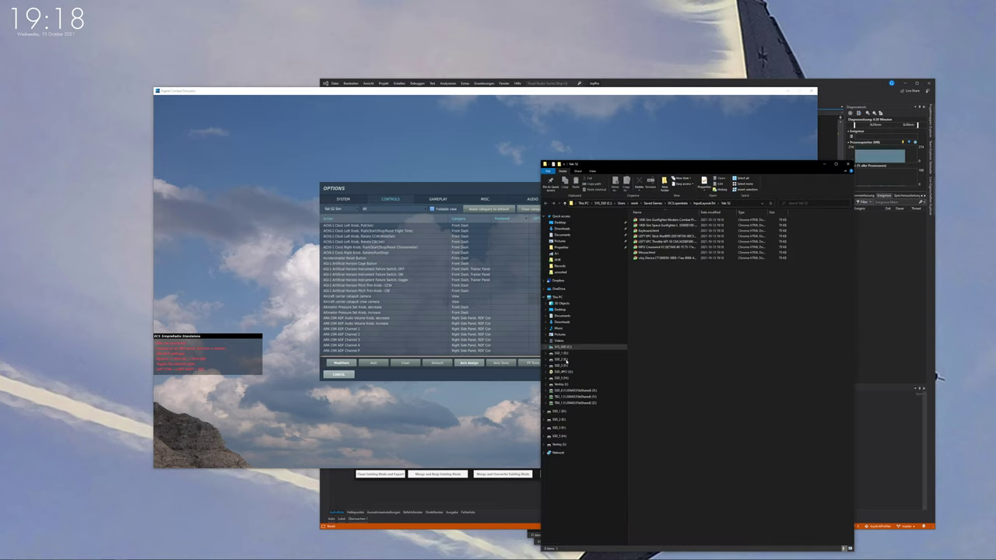
Repeat the Yak-52 Sim HTML export twice, reselecting the last aircraft profile after closing each export folder.
key(alt+Tab)
click(342, 209)
key(Down)
key(Return)
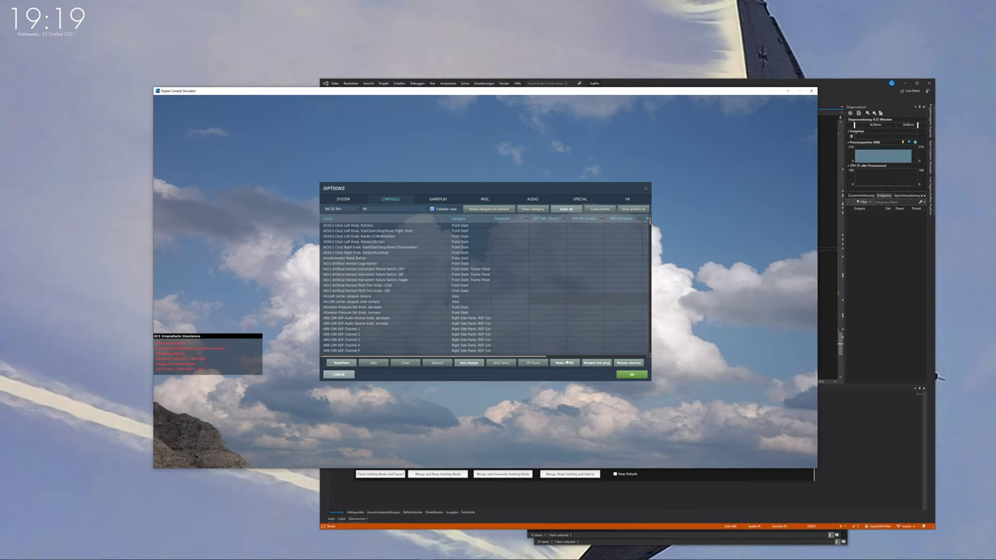
click(566, 362)
key(alt+Tab)
click(342, 209)
key(Return)
click(567, 361)
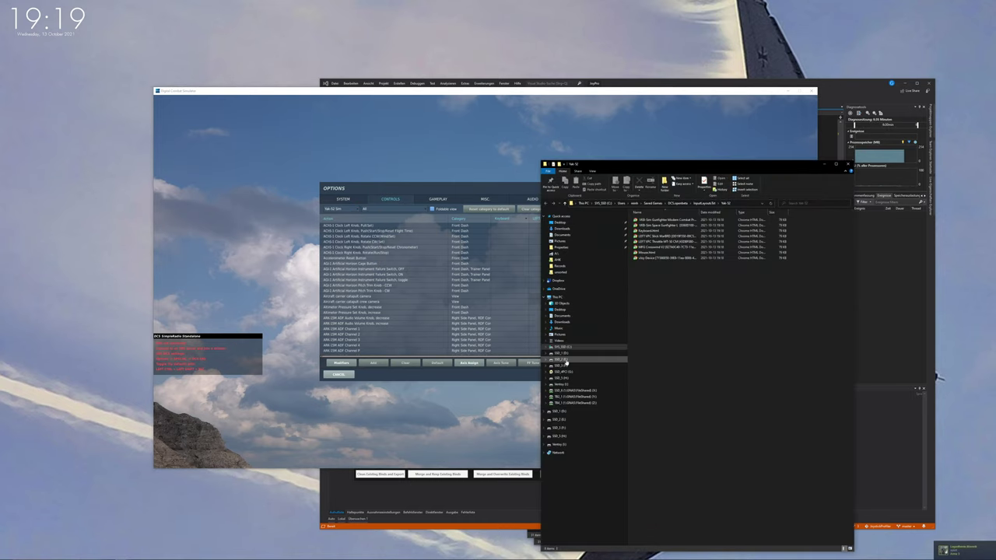
Keep re-exporting the Yak-52 Sim control listing as HTML, closing the export folder before each repeat.
key(alt+Tab)
click(342, 208)
key(Down)
key(Return)
click(569, 363)
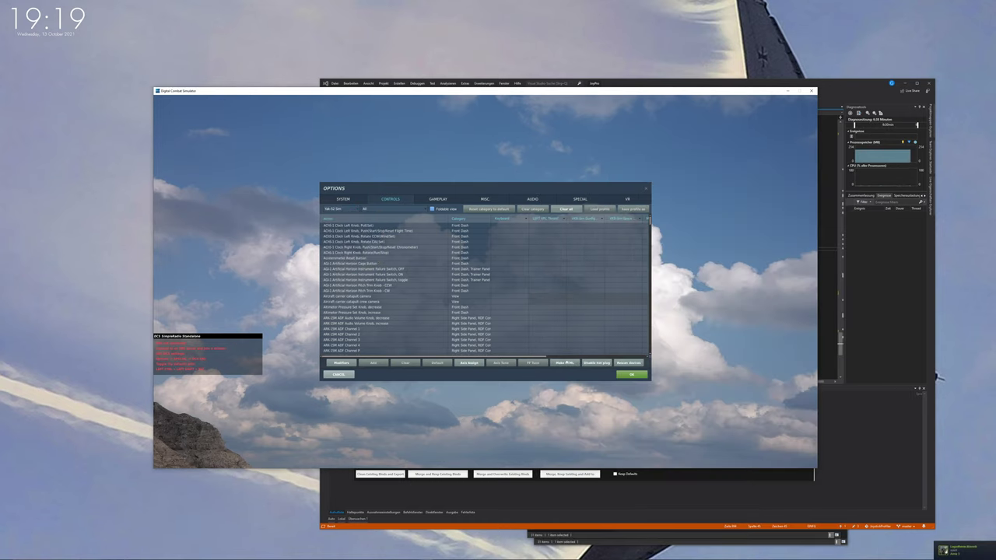
key(alt+Tab)
click(566, 362)
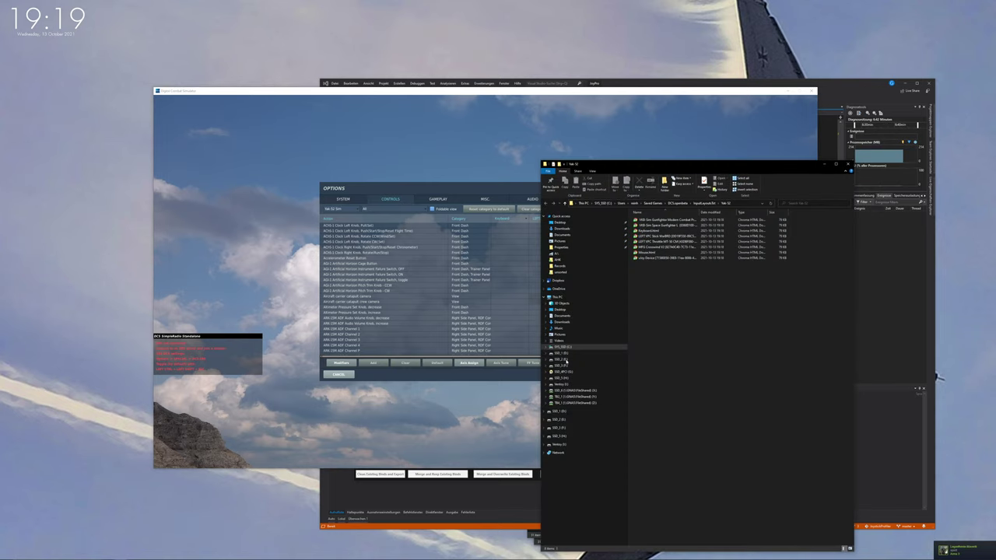
key(alt+Tab)
click(343, 209)
click(566, 362)
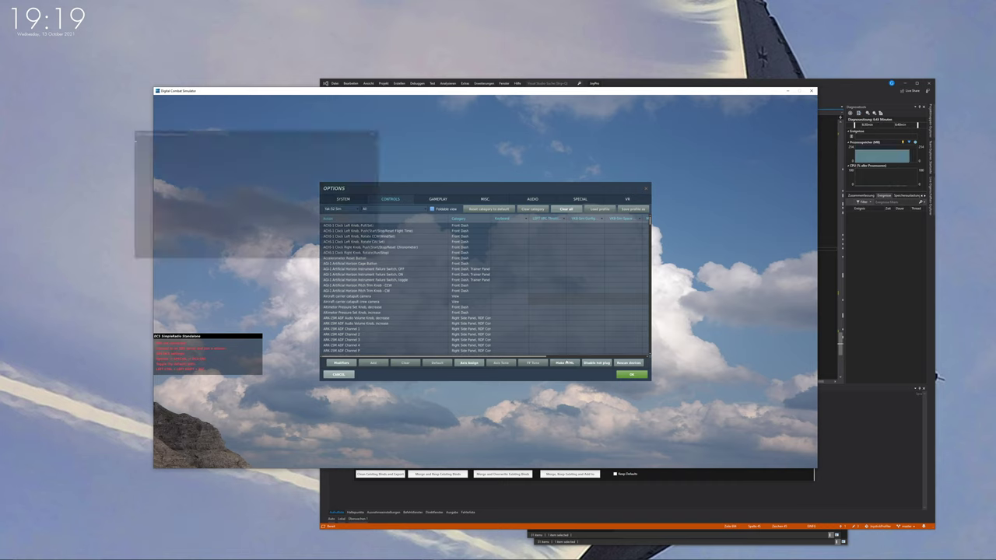
Finish the final Yak-52 Sim HTML export, return to JoyPro and dismiss its restart notice.
key(alt+F4)
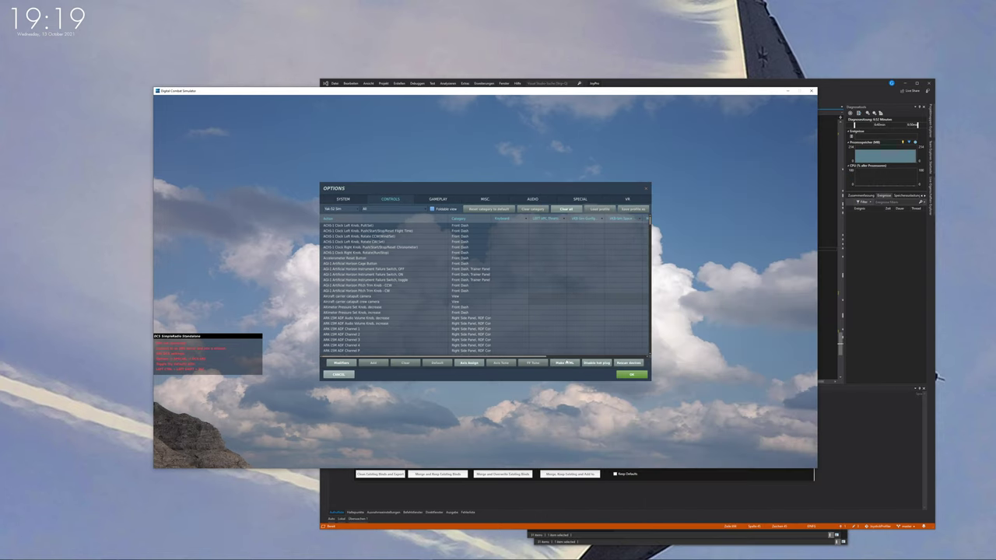
click(567, 362)
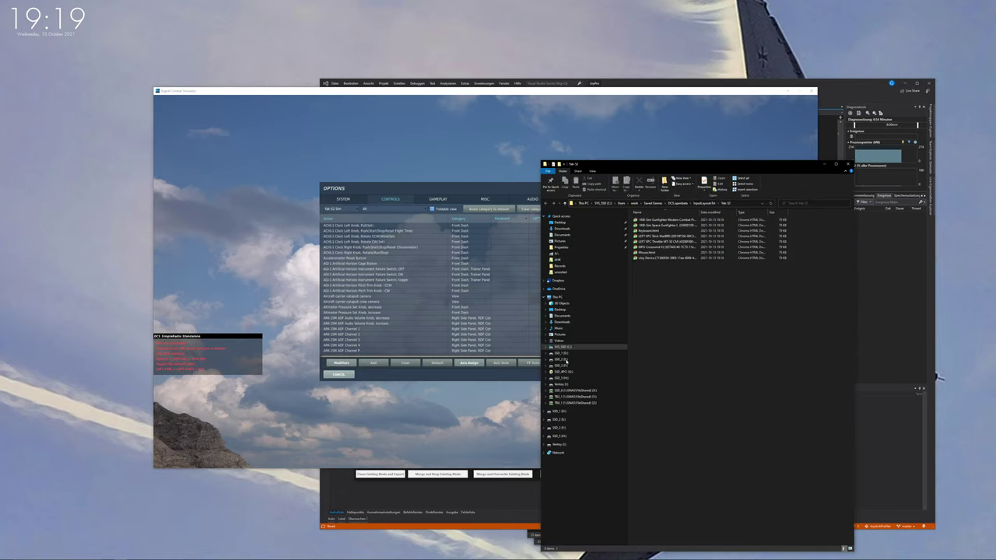
click(567, 362)
click(341, 208)
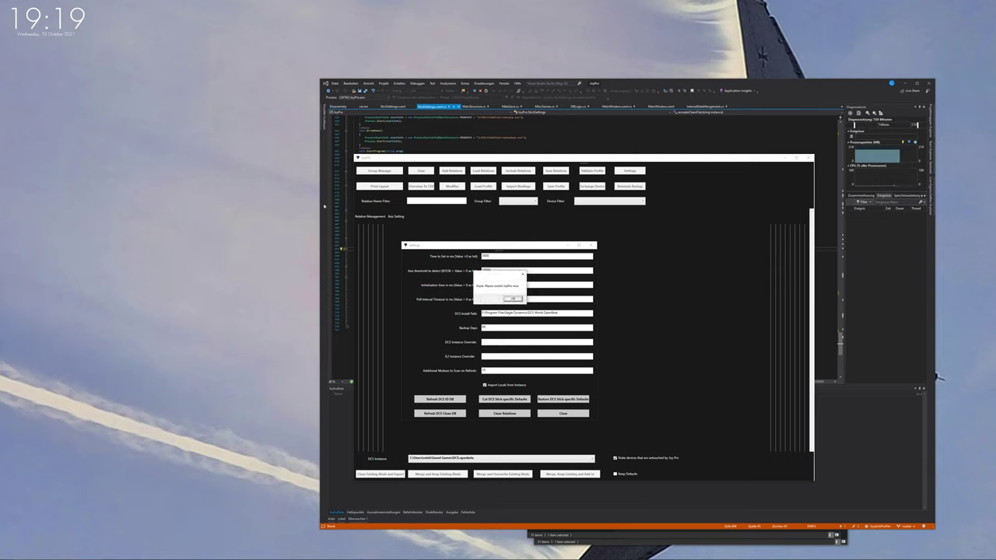
click(513, 298)
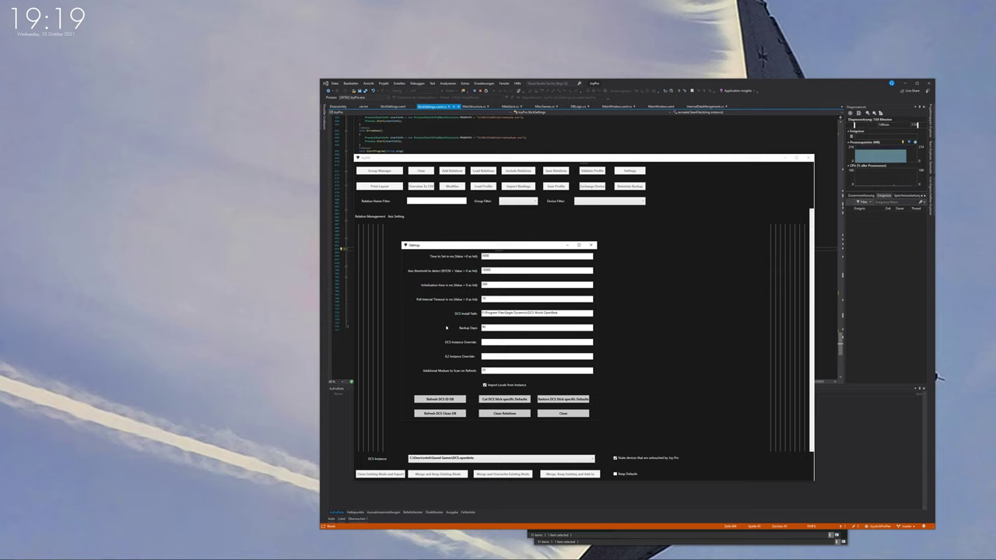